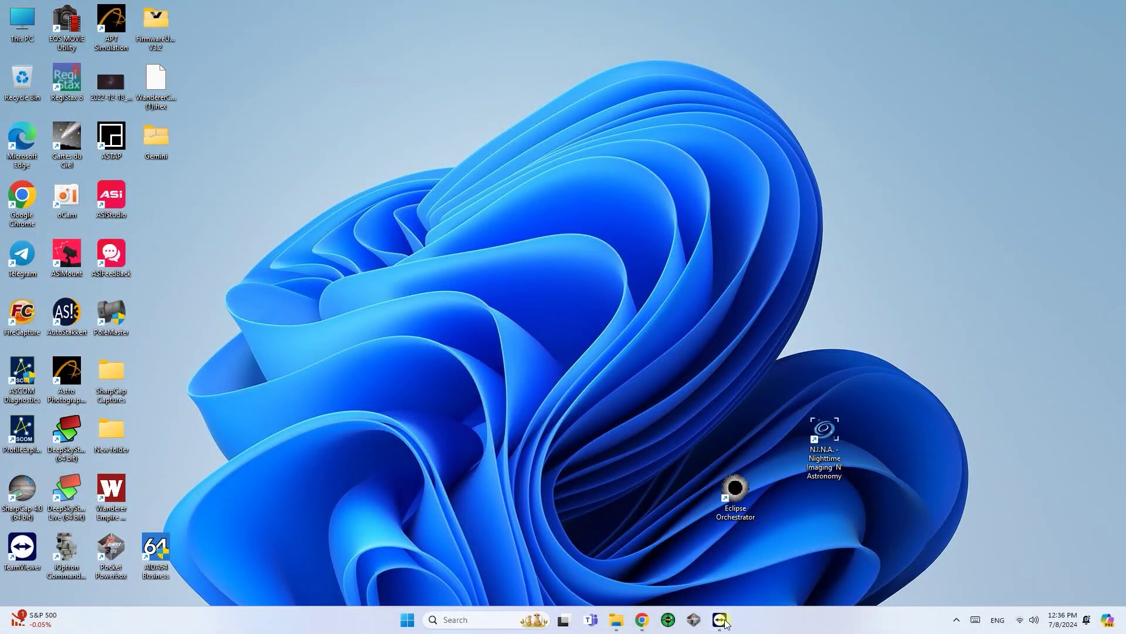
- Switch to Chrome and select the Standard delivery variant on the 2024s GEMINI EAF listing
mouse_move(718, 621)
mouse_move(720, 573)
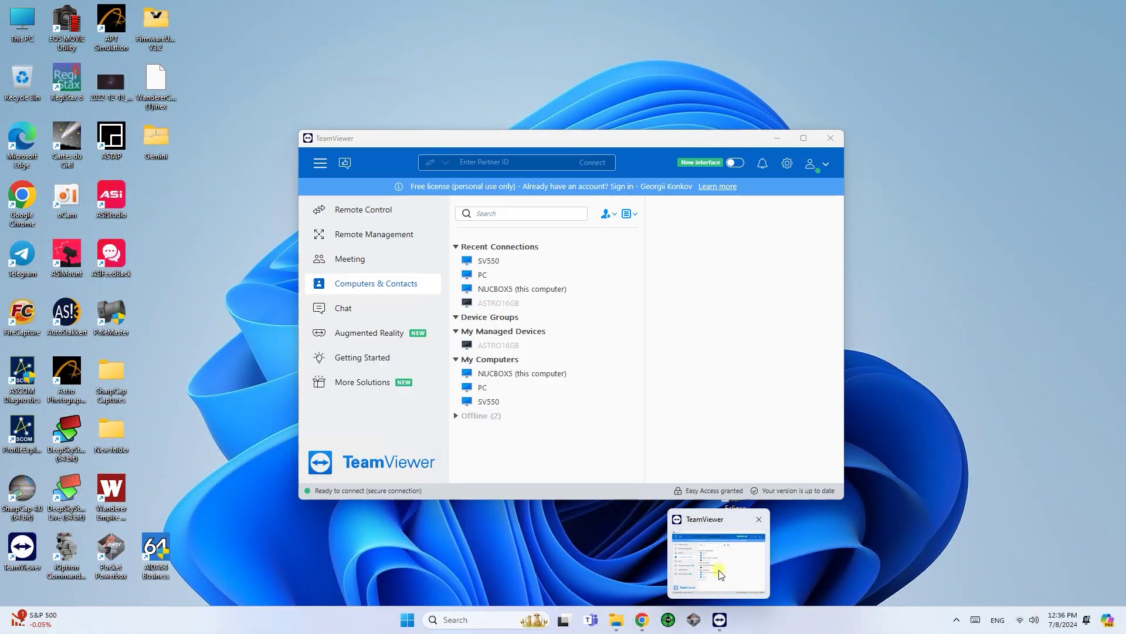
click(643, 618)
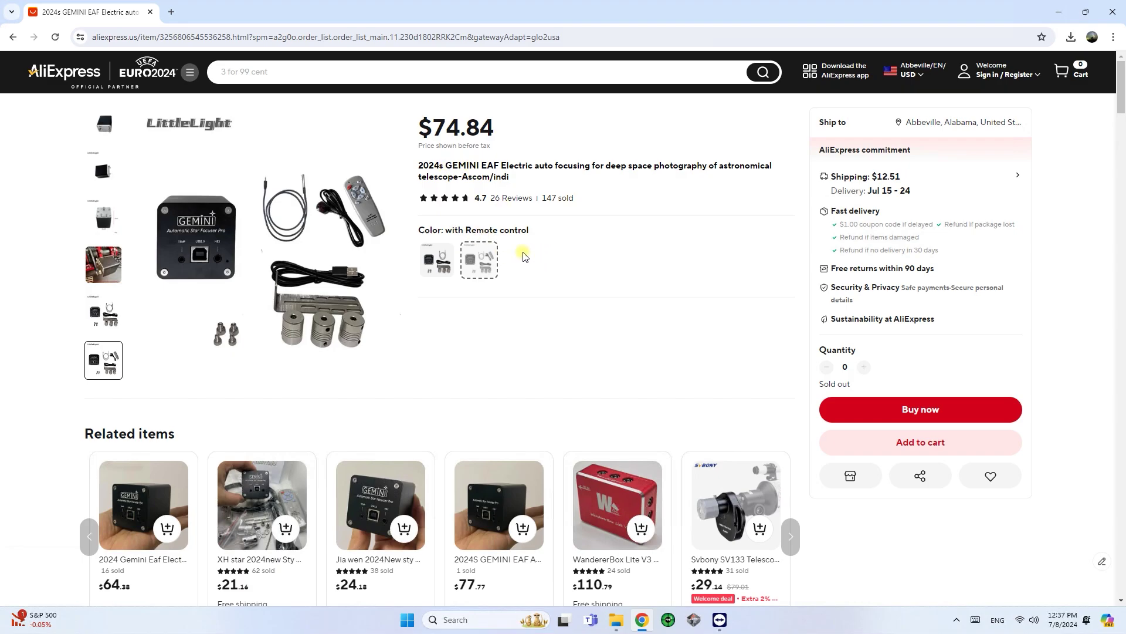
click(445, 260)
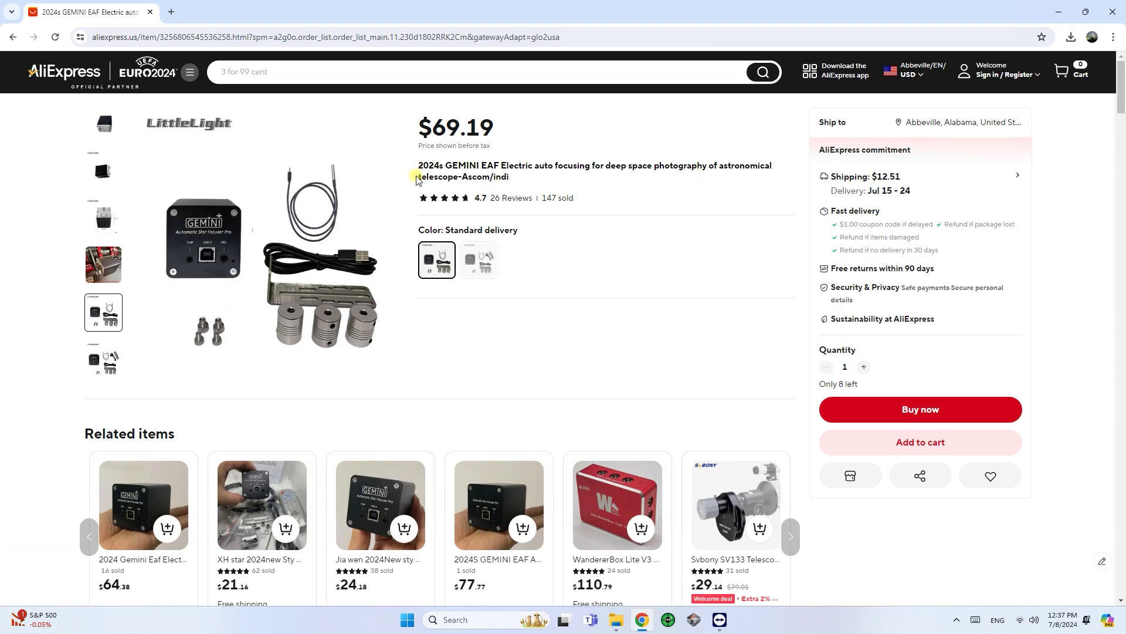
click(1081, 626)
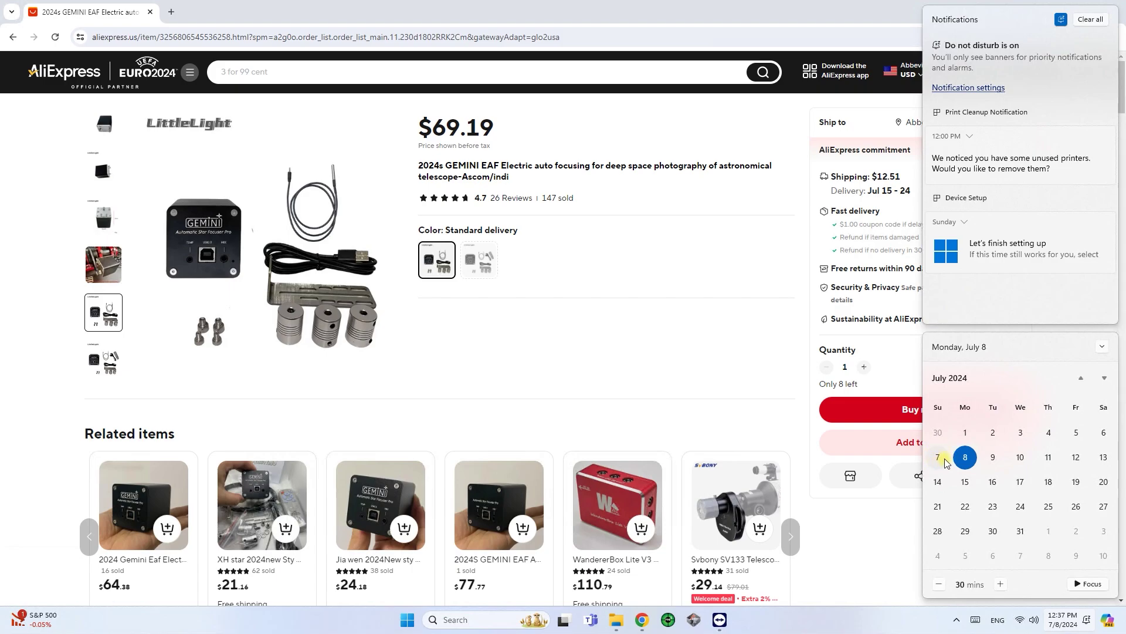
click(730, 330)
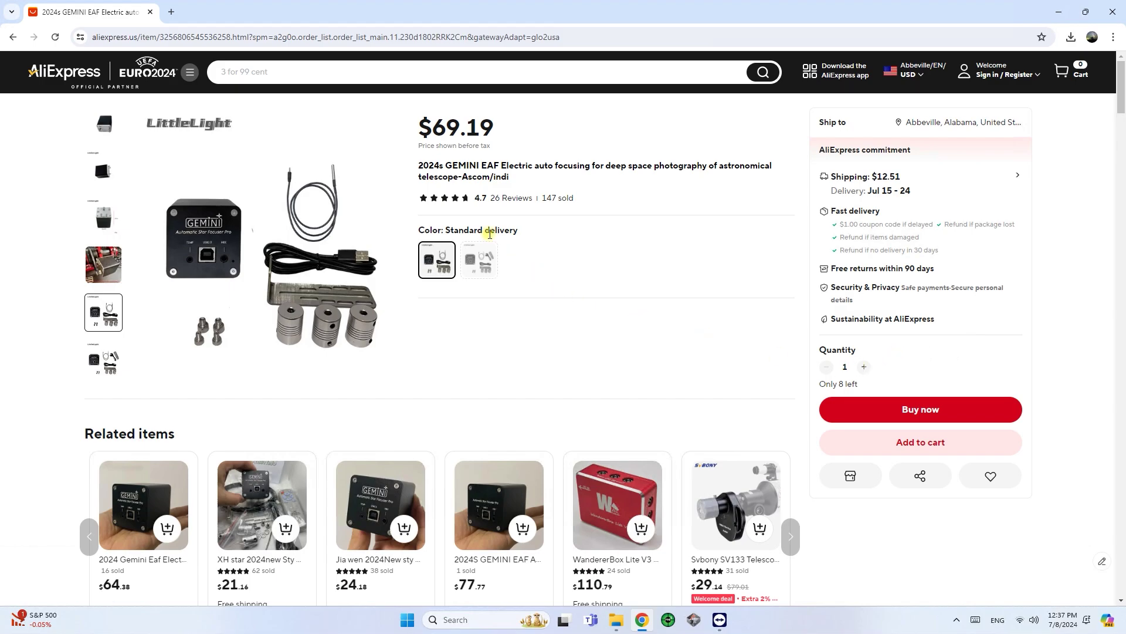
- Compare the with Remote control variant against Standard delivery, finishing with Standard delivery selected
click(483, 265)
drag(465, 230, 534, 234)
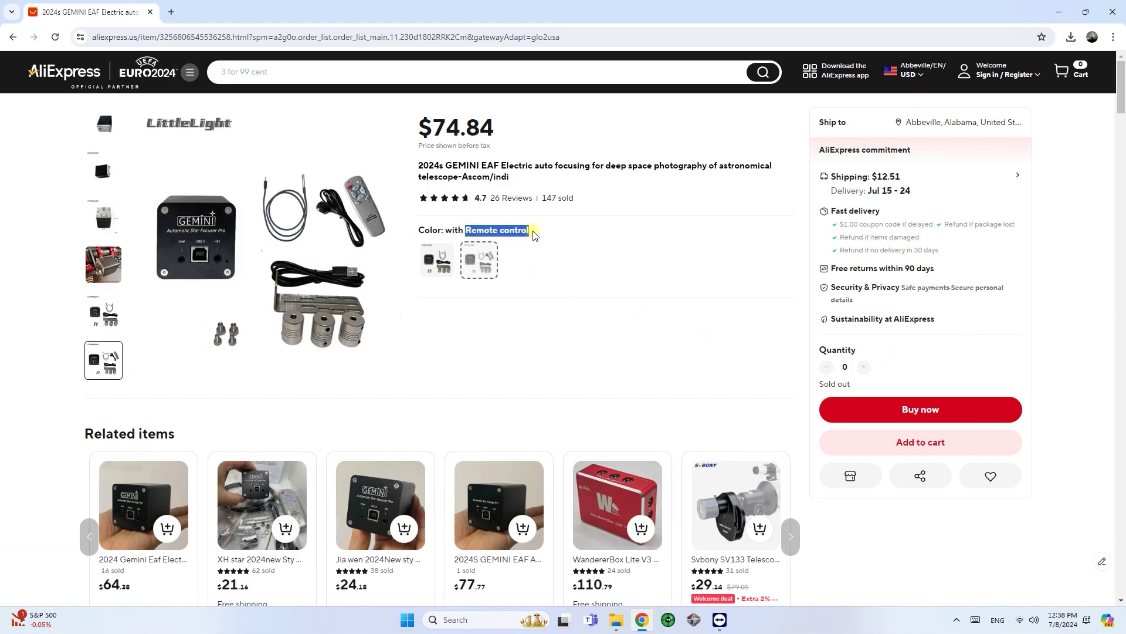
click(535, 235)
click(449, 257)
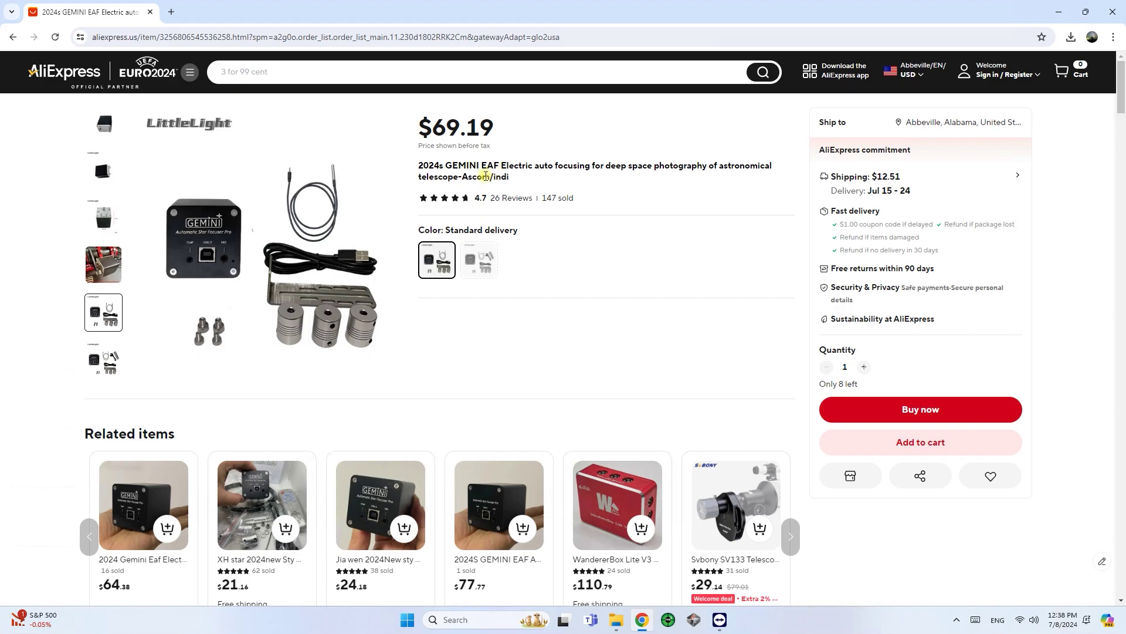
- Read through the listing's reviews and description down to the Software Download section and its contact details
click(626, 198)
scroll(642, 201, down, 20)
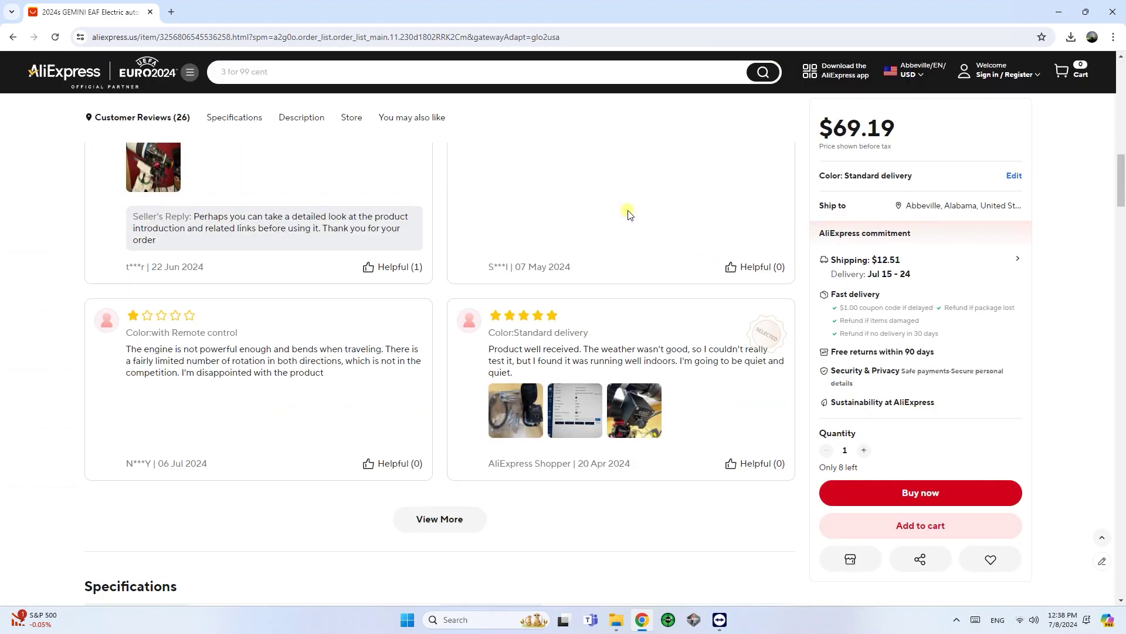
scroll(623, 237, down, 4)
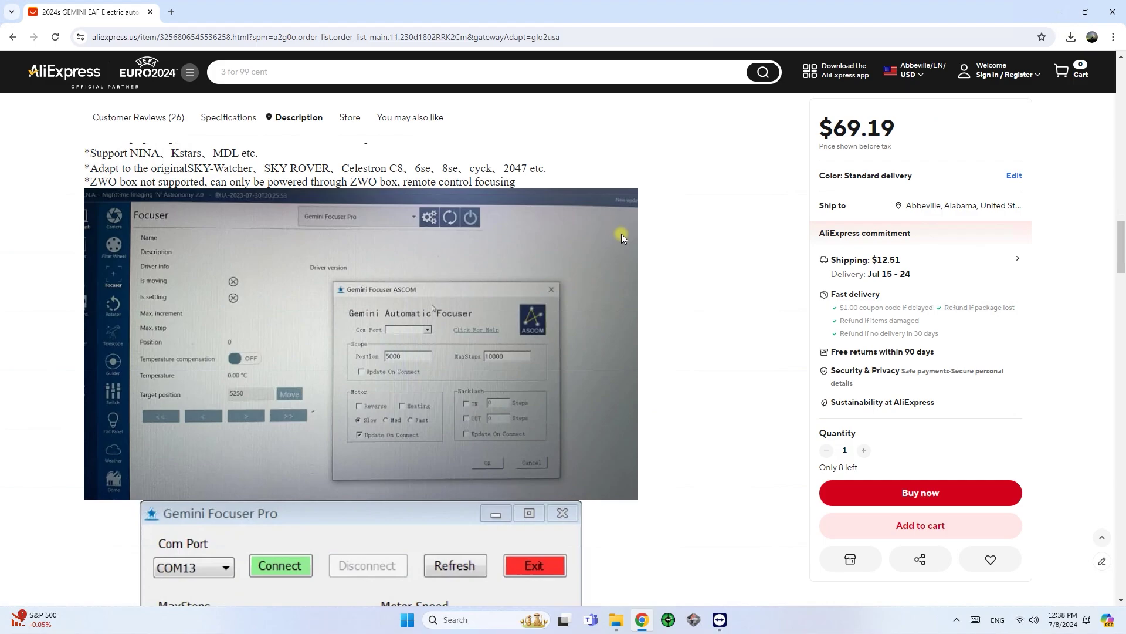
scroll(621, 234, down, 13)
scroll(551, 239, down, 15)
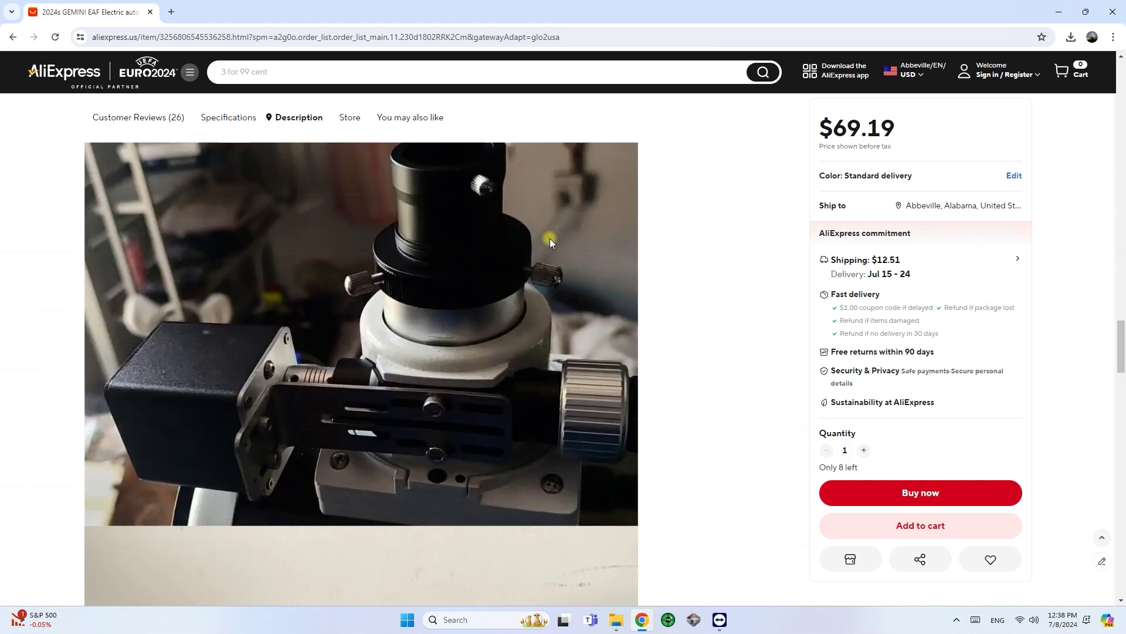
drag(301, 268, 440, 270)
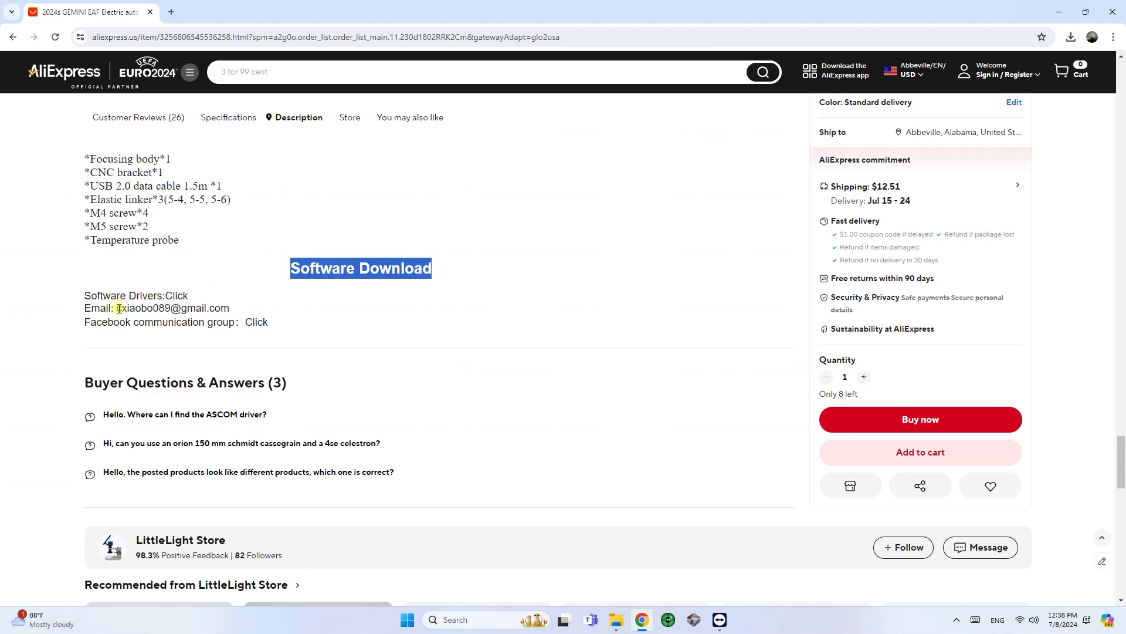
drag(119, 309, 234, 316)
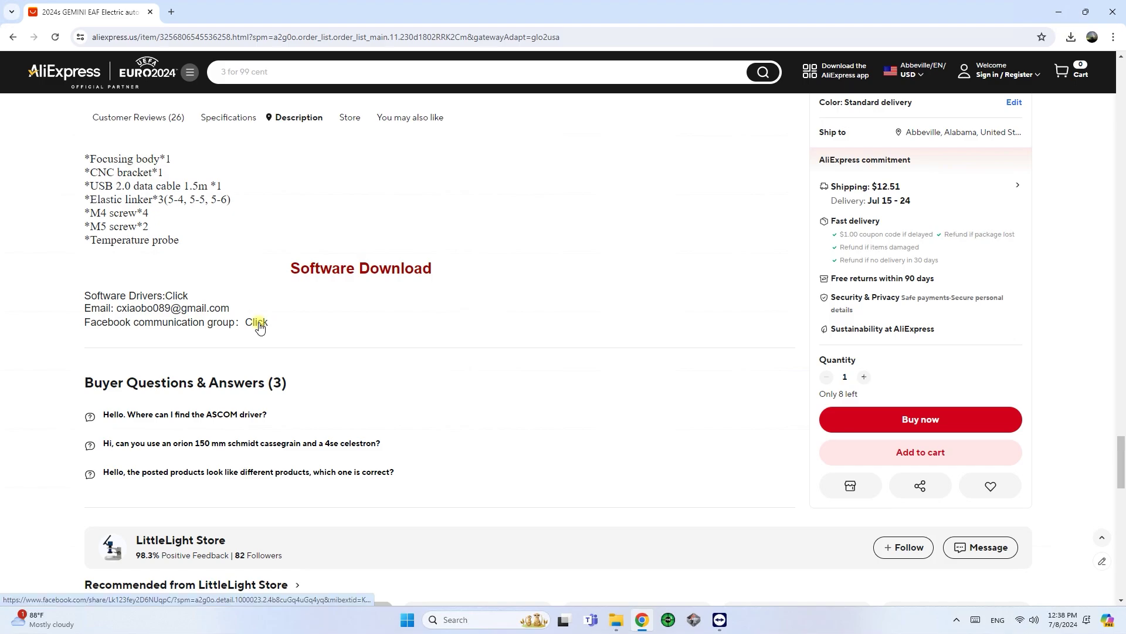
- Follow the Software Drivers link and browse through the EAF folder into English Windows installation free software
click(177, 296)
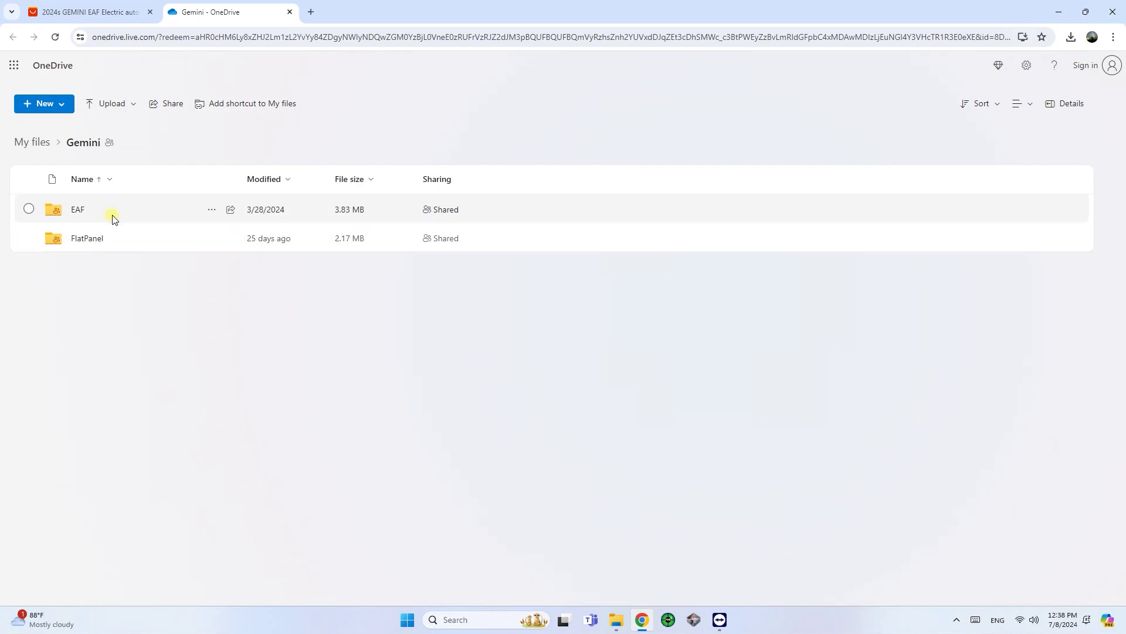
click(81, 215)
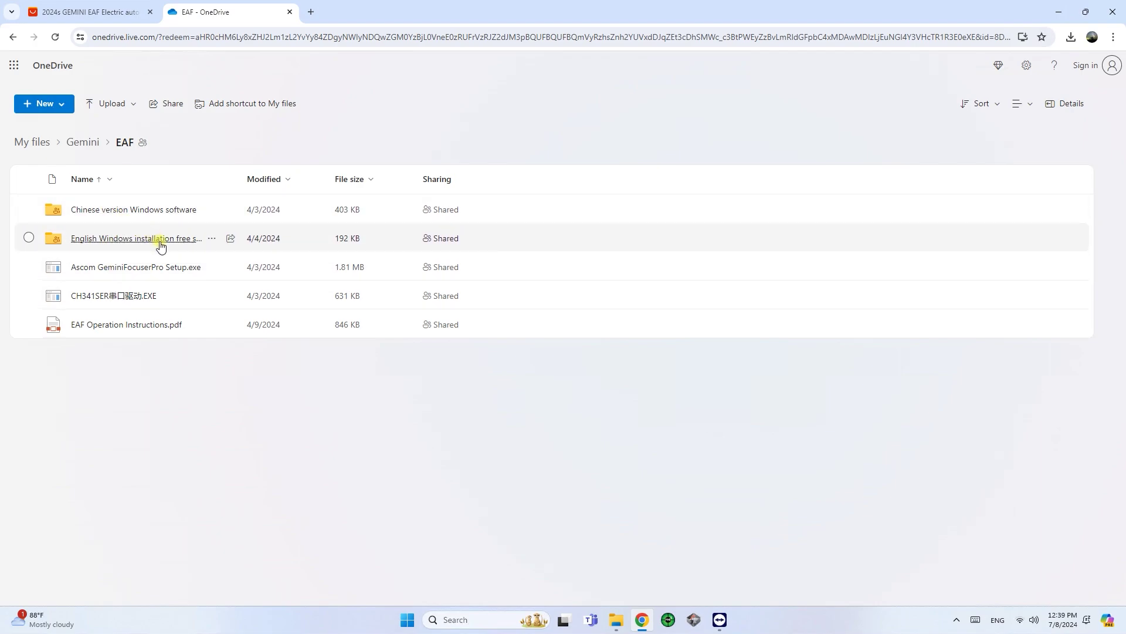
click(140, 241)
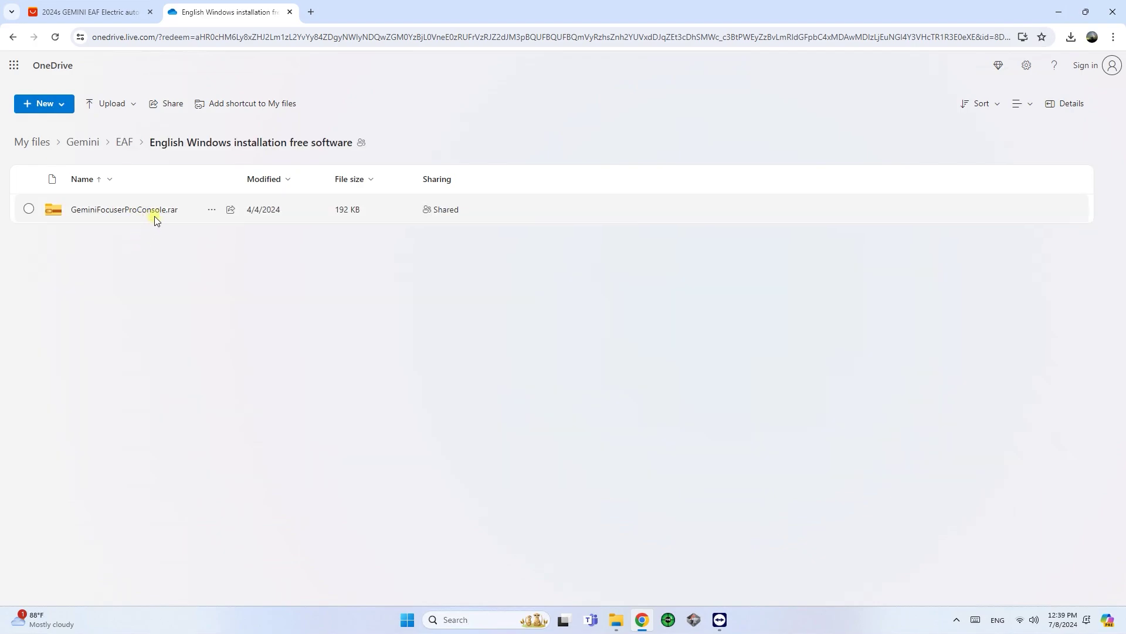
- Open the desktop's Gemini folder and launch the GeminiFocuserProConsole application from its GeminiFocuserProConsole subfolder
click(1059, 11)
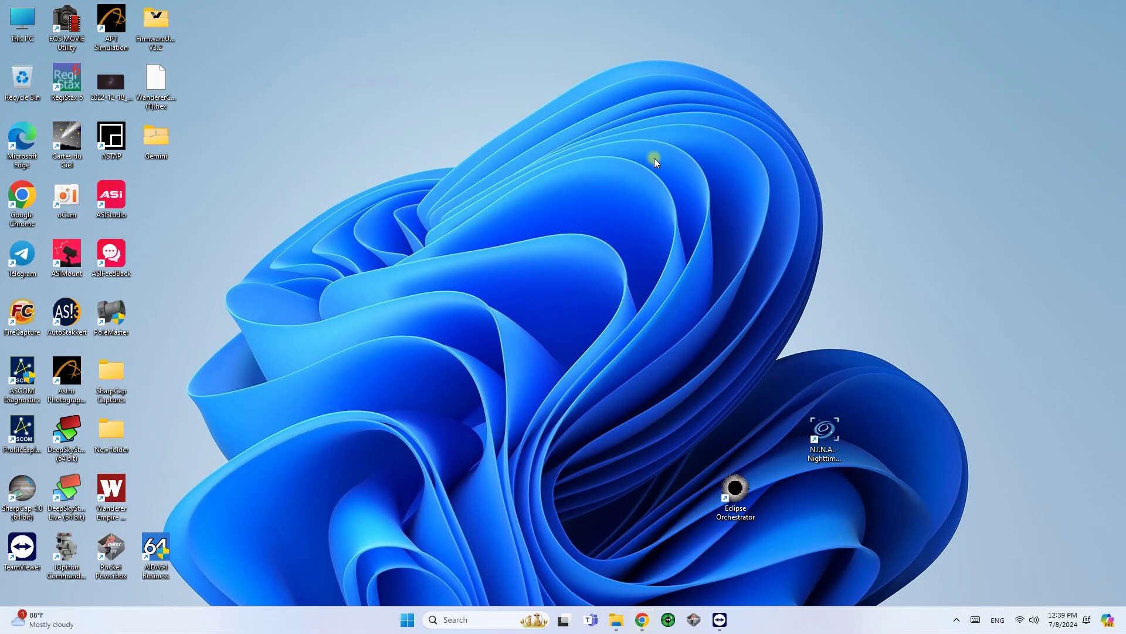
click(515, 184)
double_click(170, 148)
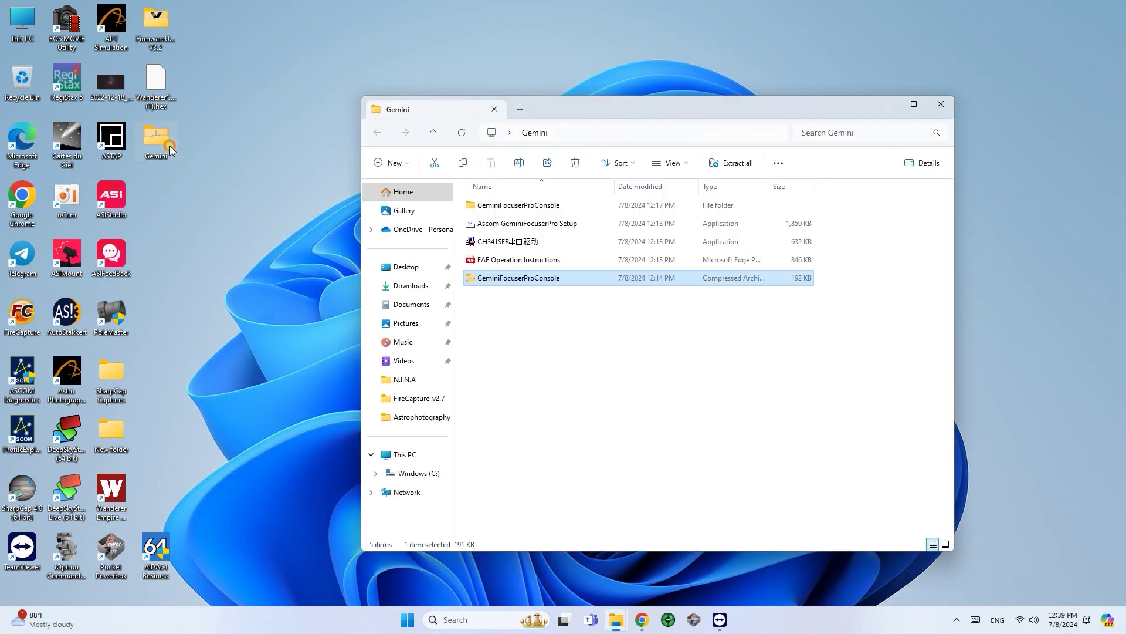
click(694, 325)
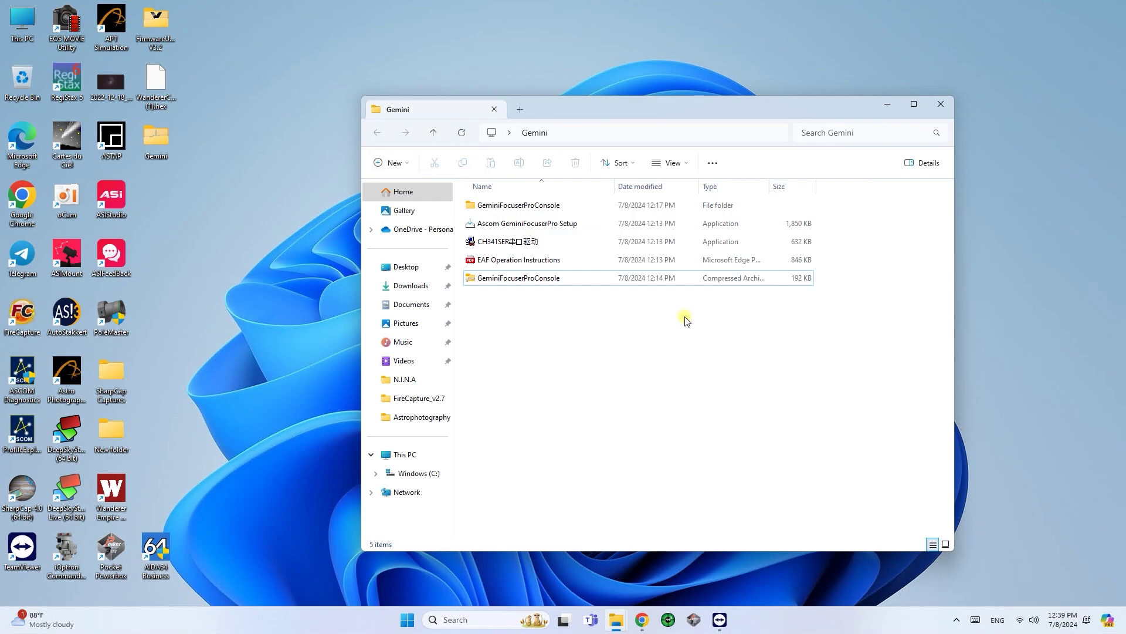
click(515, 225)
double_click(507, 205)
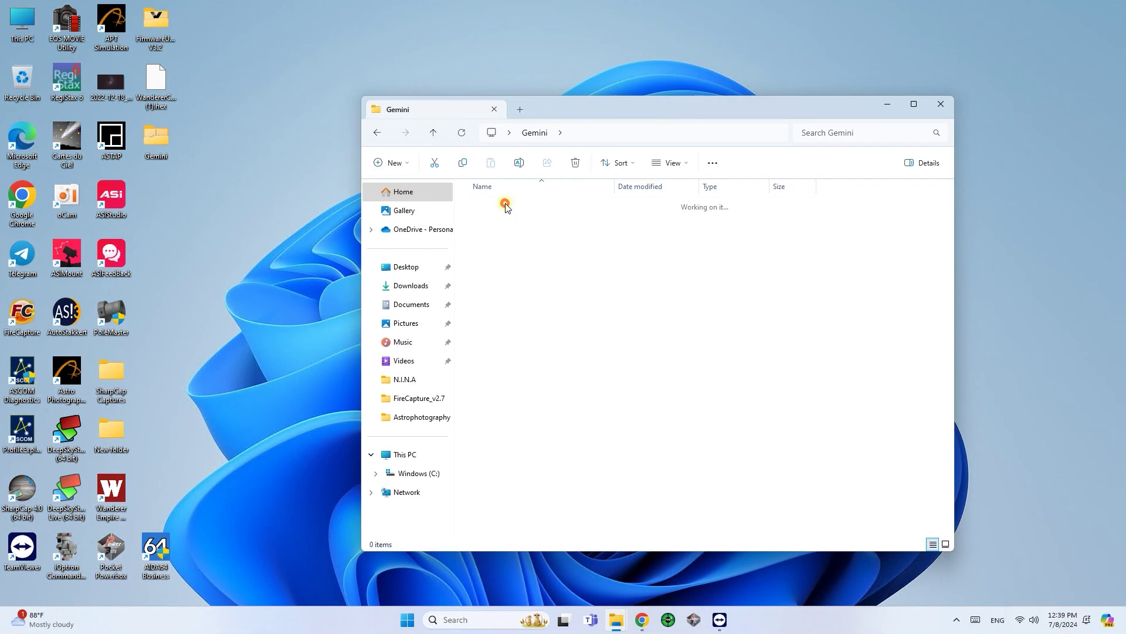
double_click(507, 207)
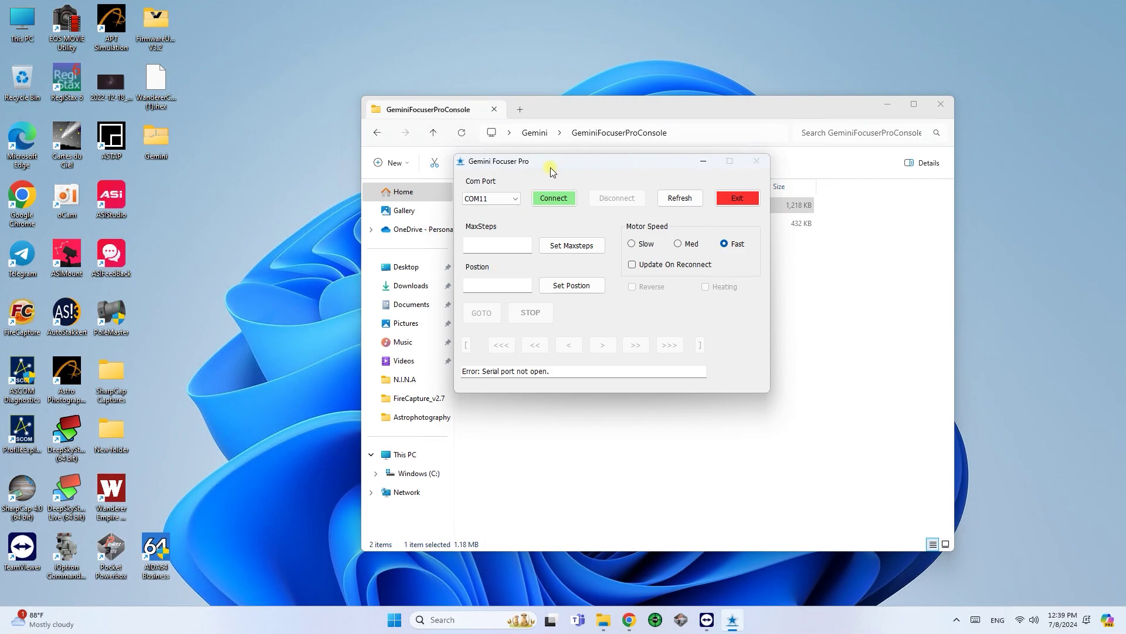
- Choose COM11 as the Com Port in Gemini Focuser Pro and connect the focuser
drag(551, 167, 577, 244)
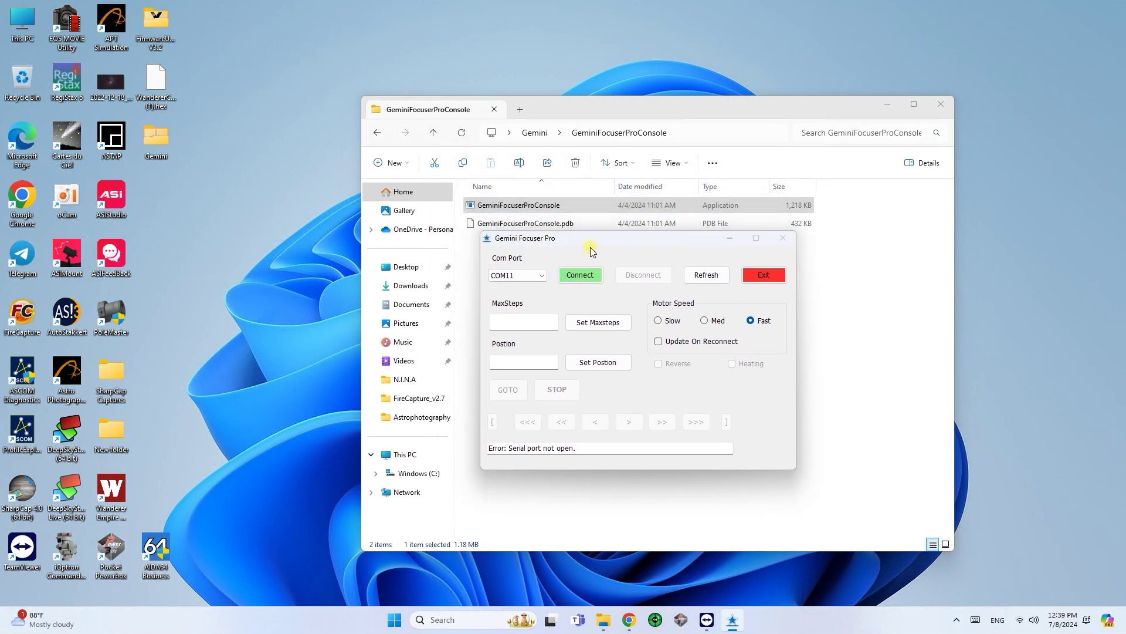
click(539, 275)
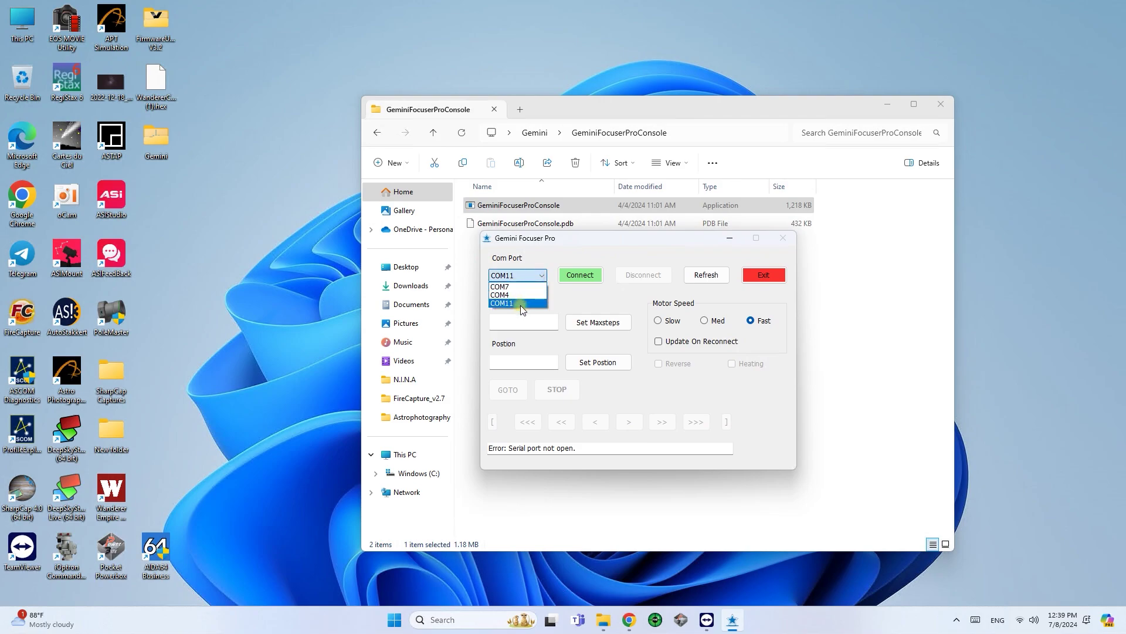
click(519, 304)
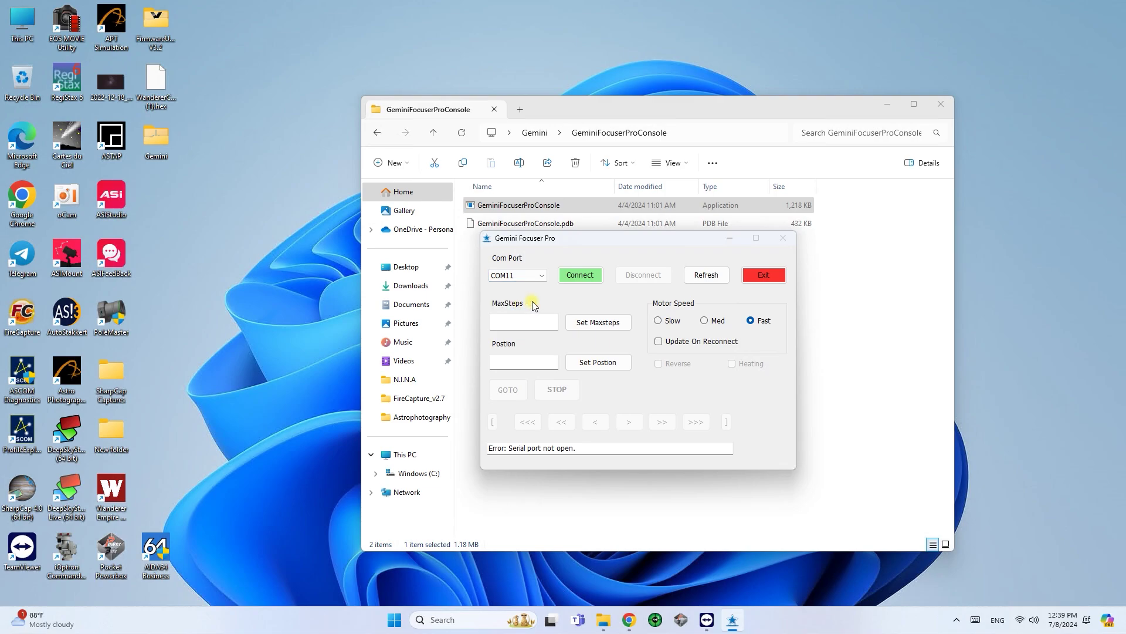
click(594, 277)
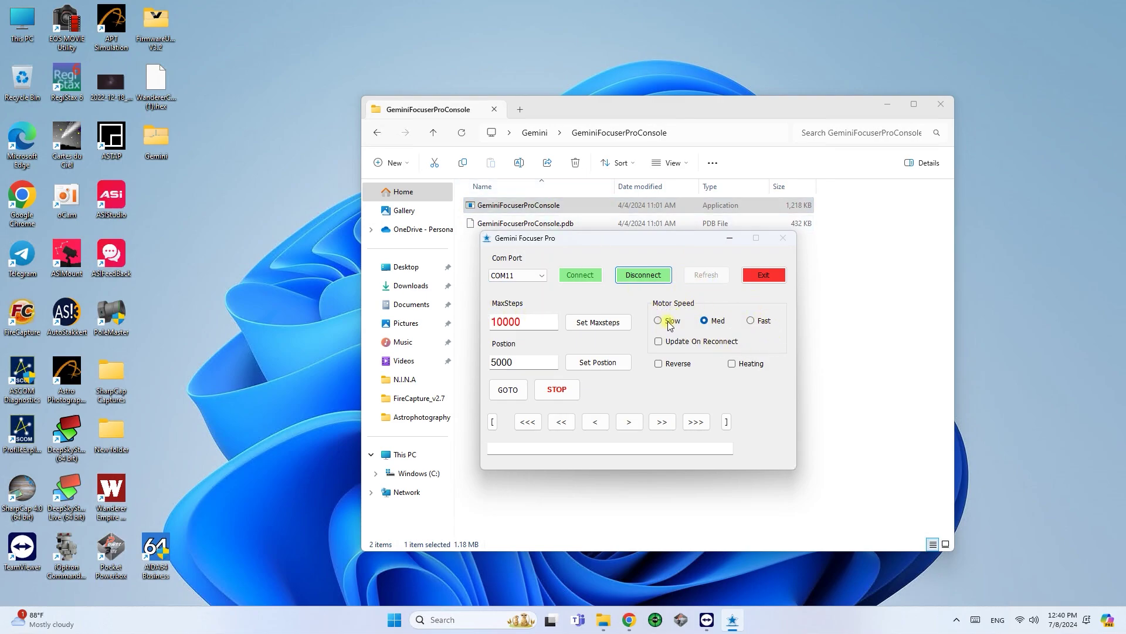
- Check the MaxSteps and position fields, disconnect the focuser and exit Gemini Focuser Pro
click(535, 321)
click(545, 360)
click(650, 279)
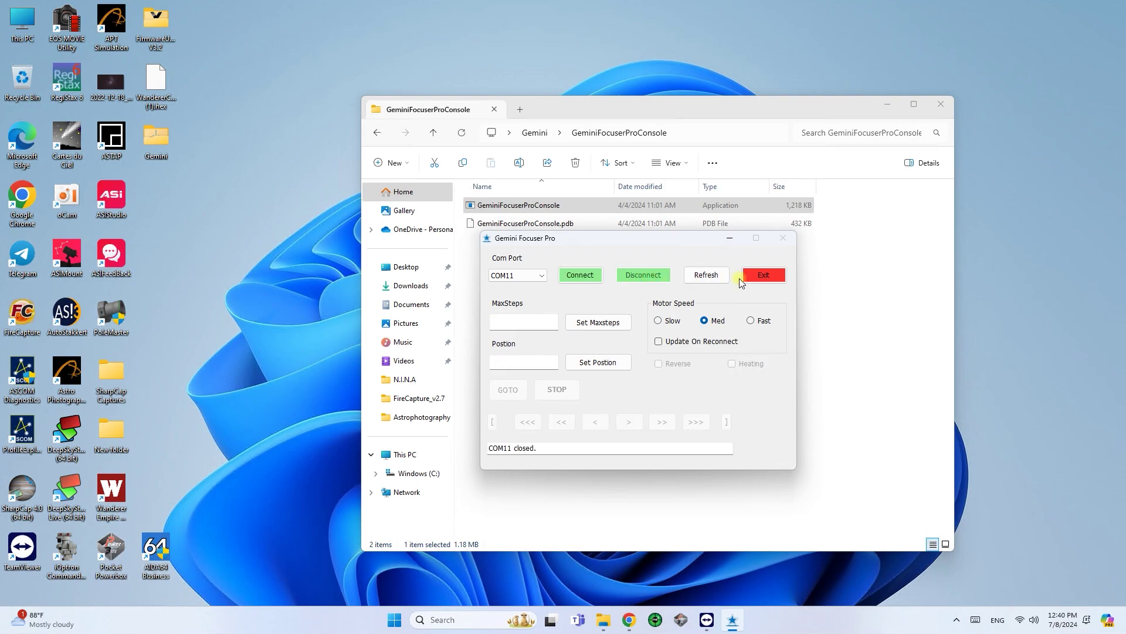
click(764, 275)
- Launch N.I.N.A., select Gemini Focuser Pro as the focuser, connect it and dismiss the notification
double_click(820, 437)
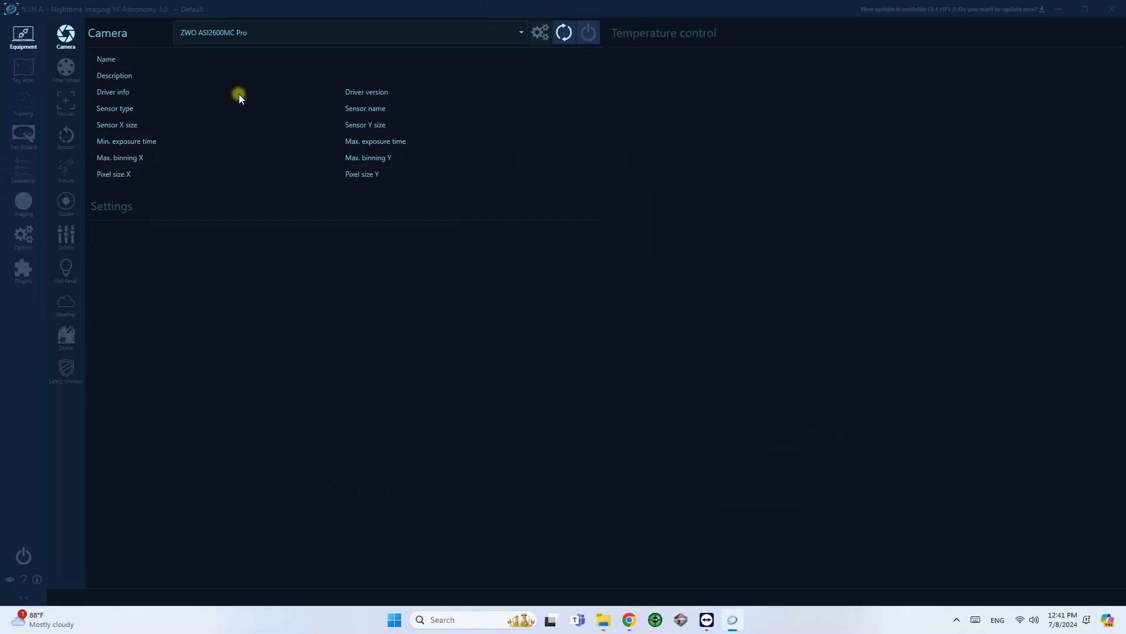
click(67, 107)
click(278, 42)
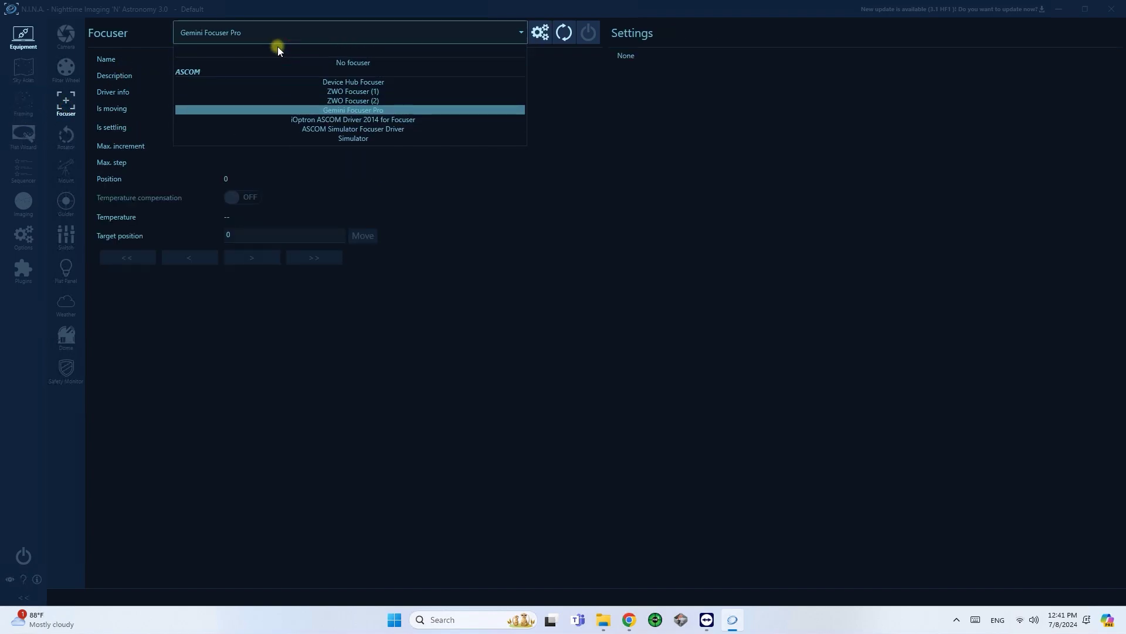
click(344, 111)
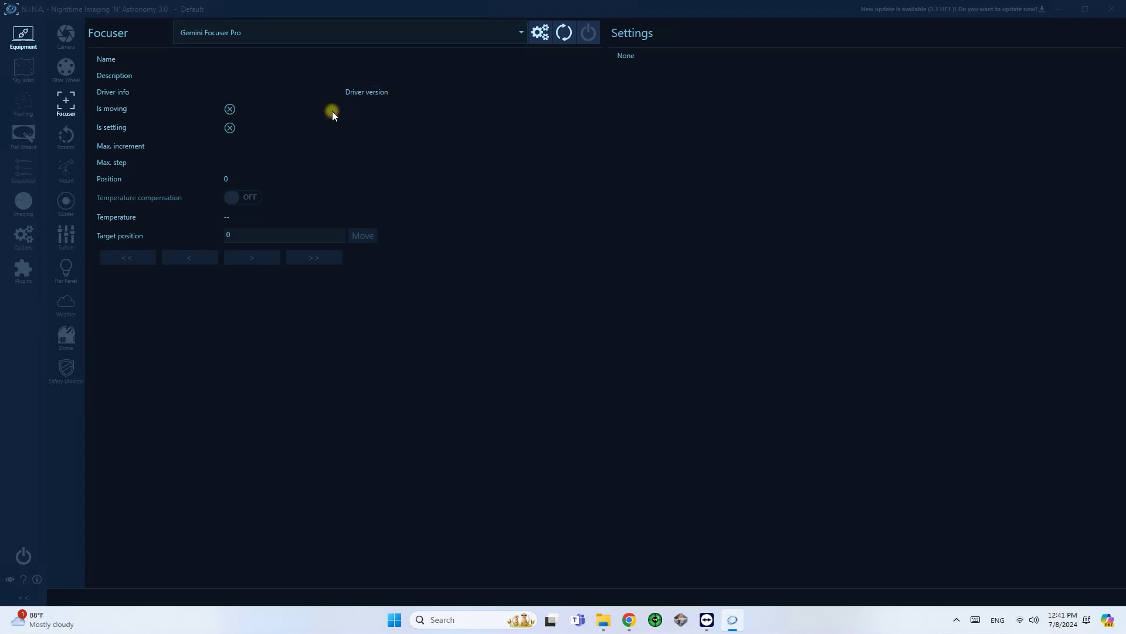
click(589, 33)
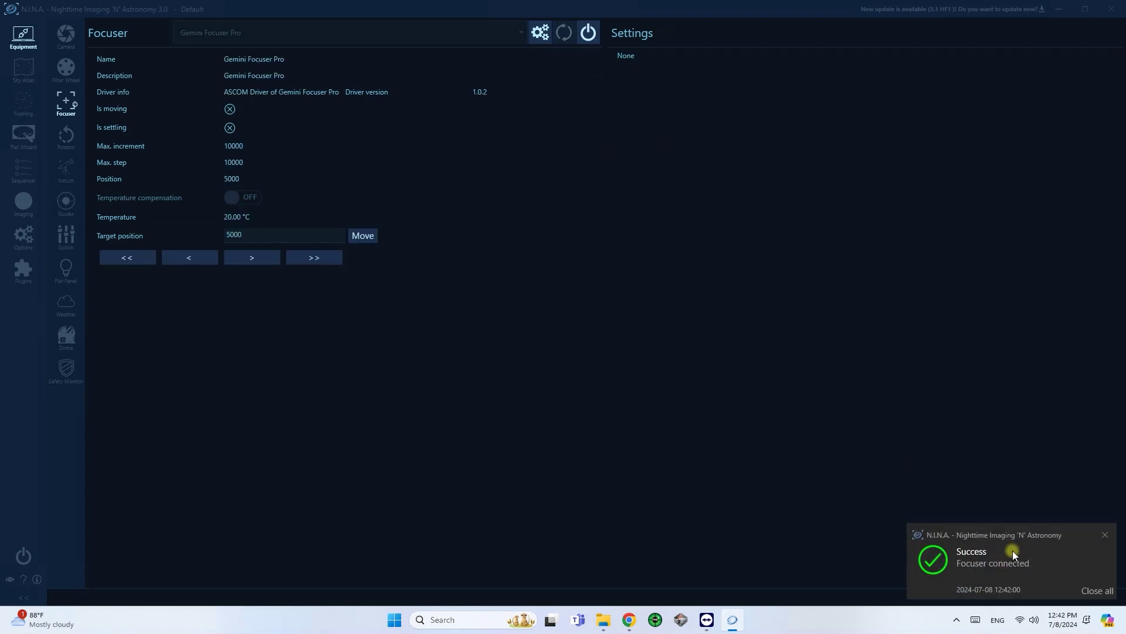
click(1092, 590)
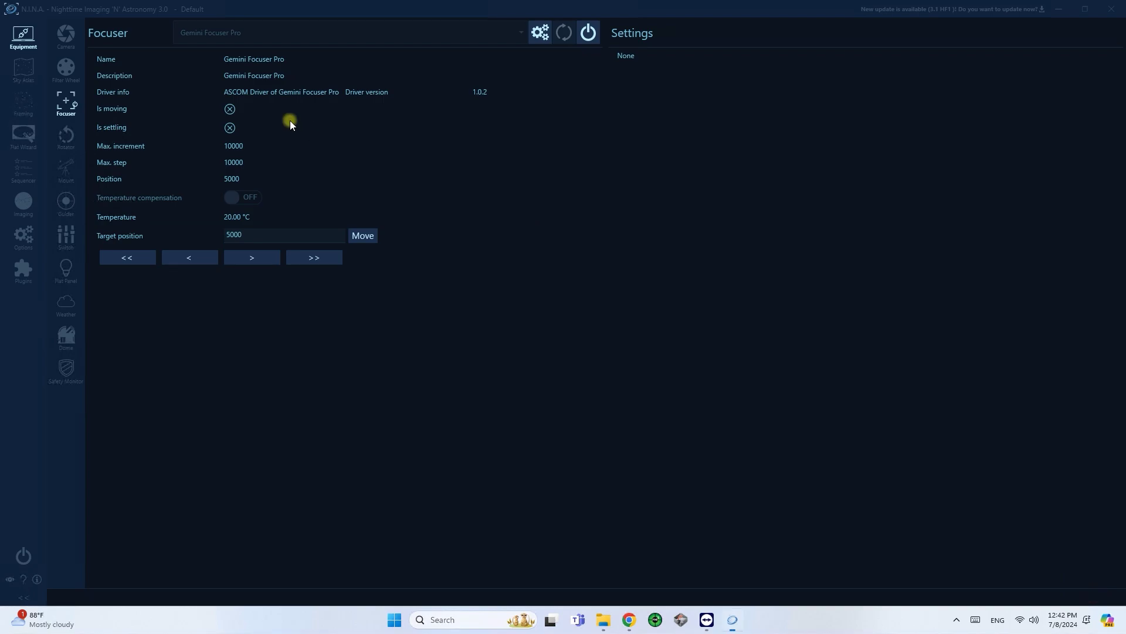
- Move the focuser to target position 6500, and return it to target position 5000
double_click(264, 236)
click(301, 232)
double_click(249, 233)
text(6500)
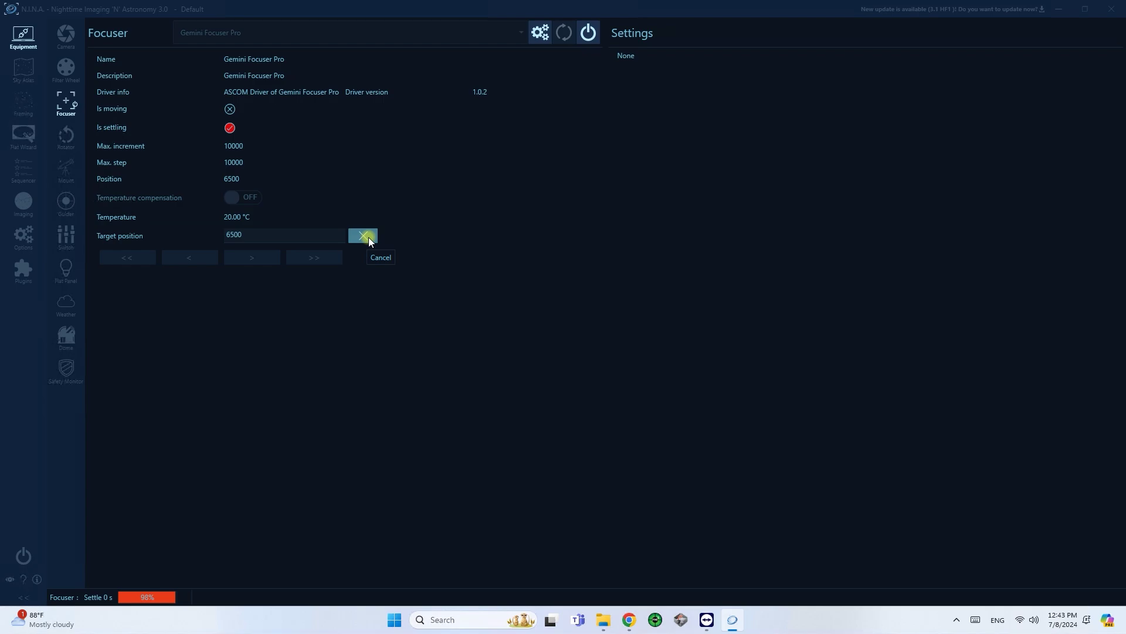
drag(339, 239, 207, 221)
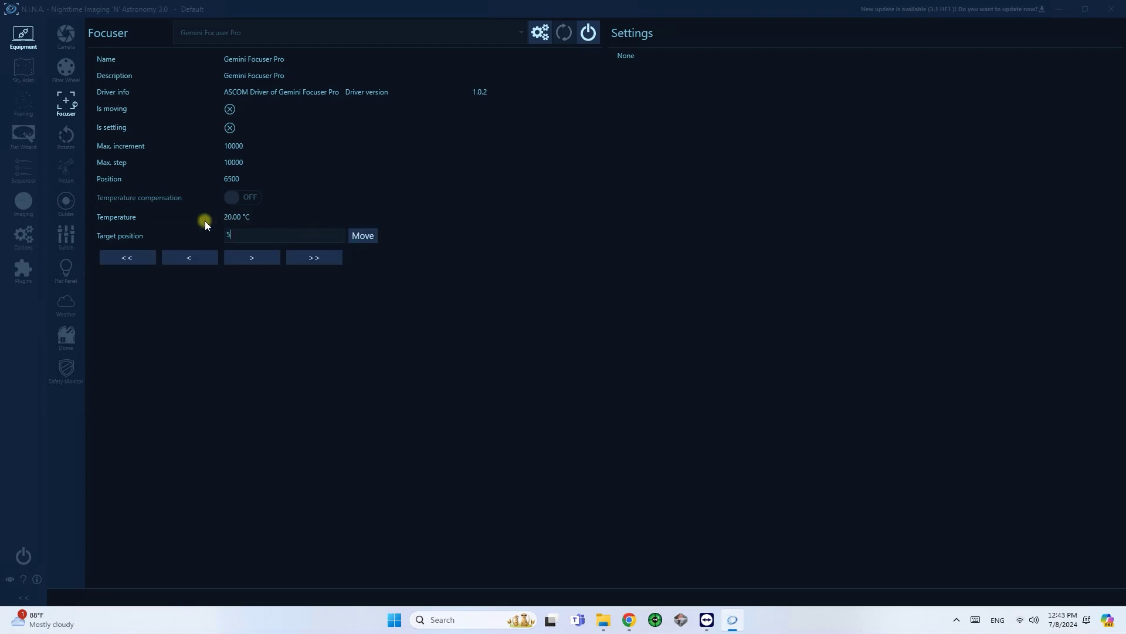
click(357, 238)
click(1063, 621)
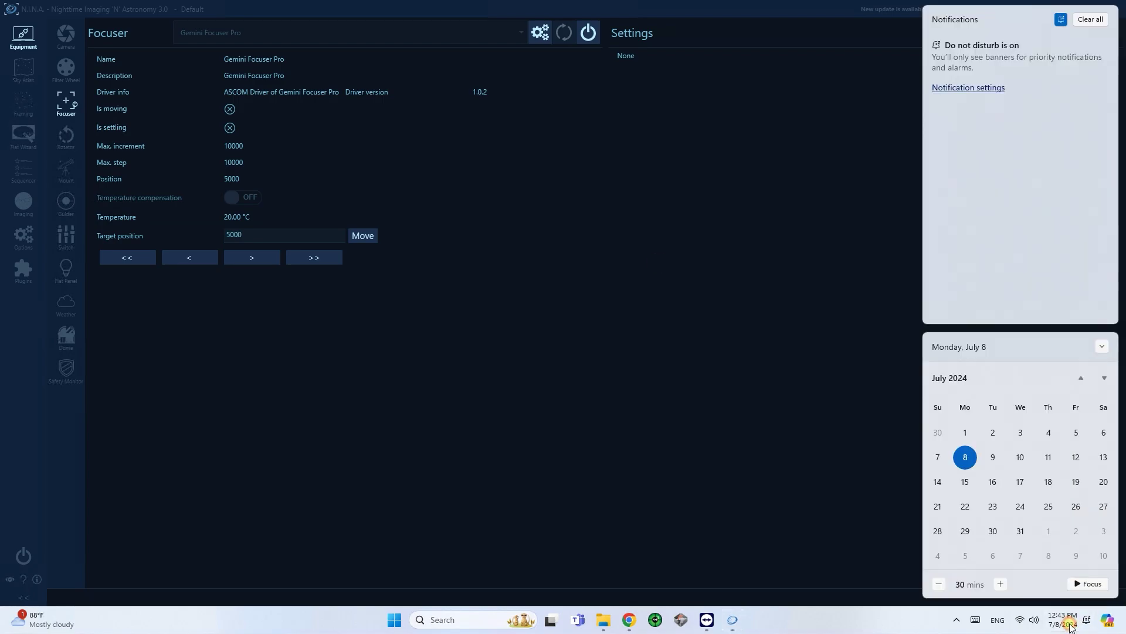
click(809, 450)
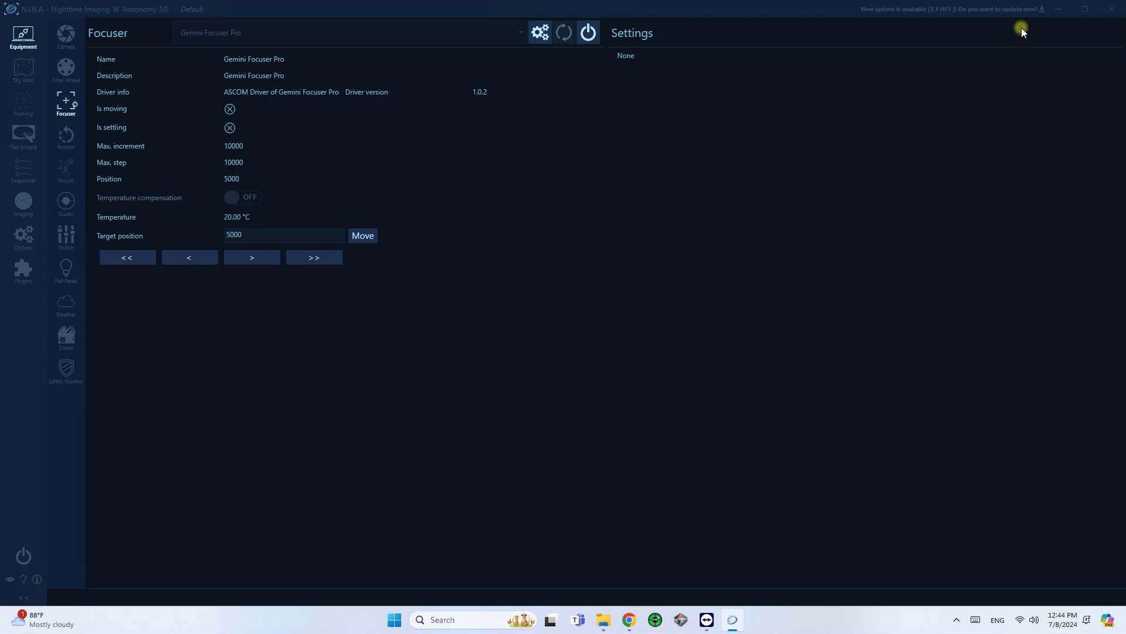
- Minimize the N.I.N.A. window
click(1060, 8)
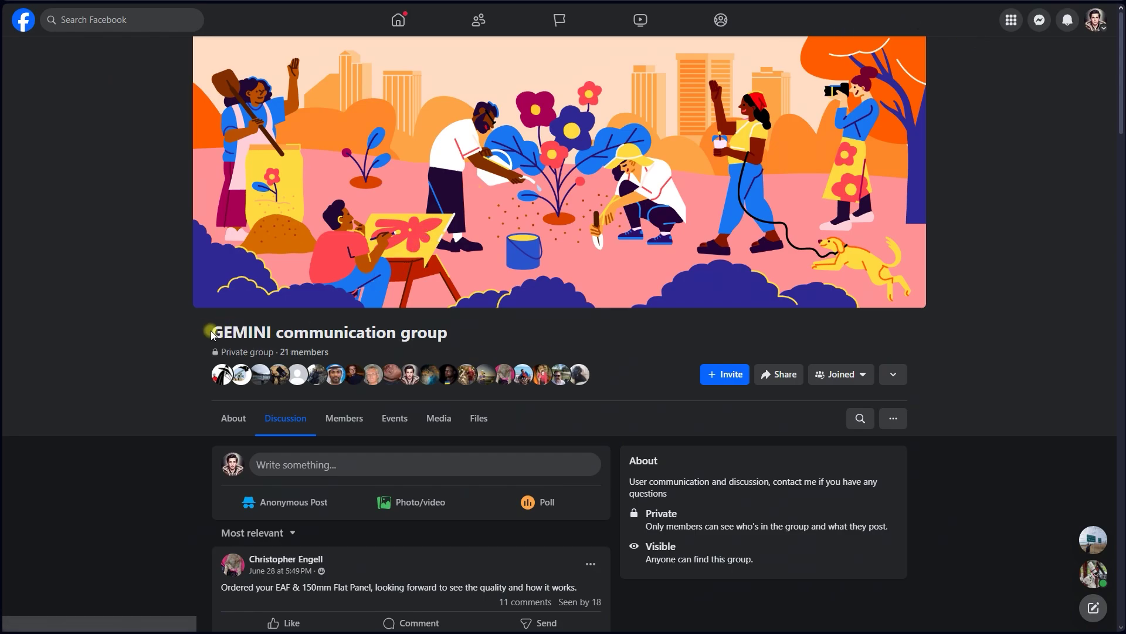
- Browse the recent posts in the GEMINI communication group's discussion feed and return to its beginning
scroll(252, 375, down, 7)
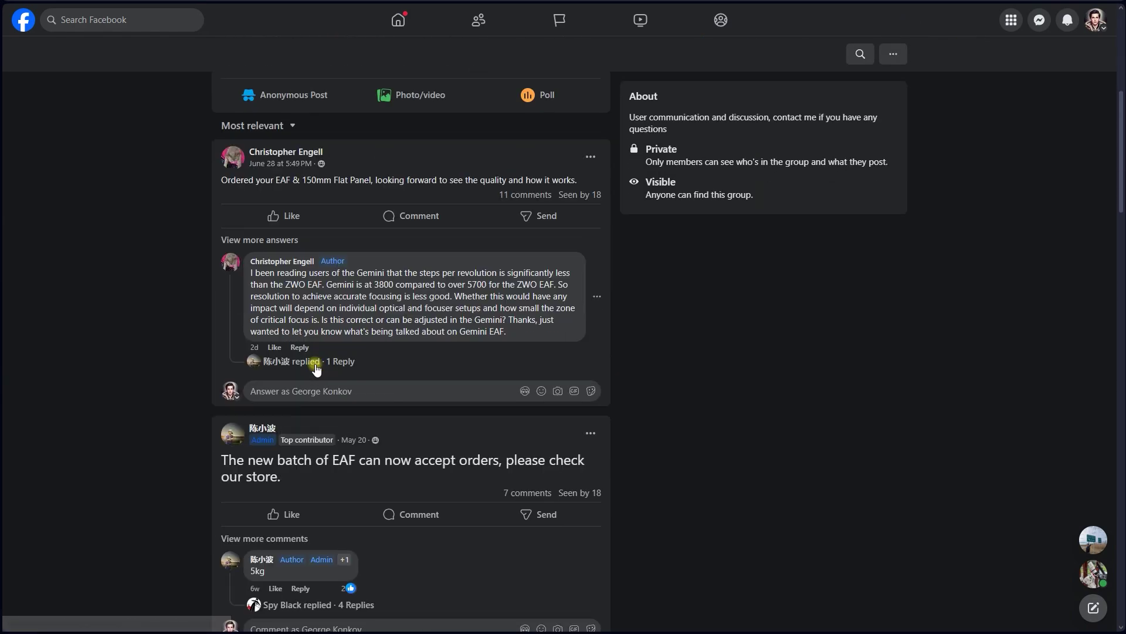
scroll(409, 315, down, 15)
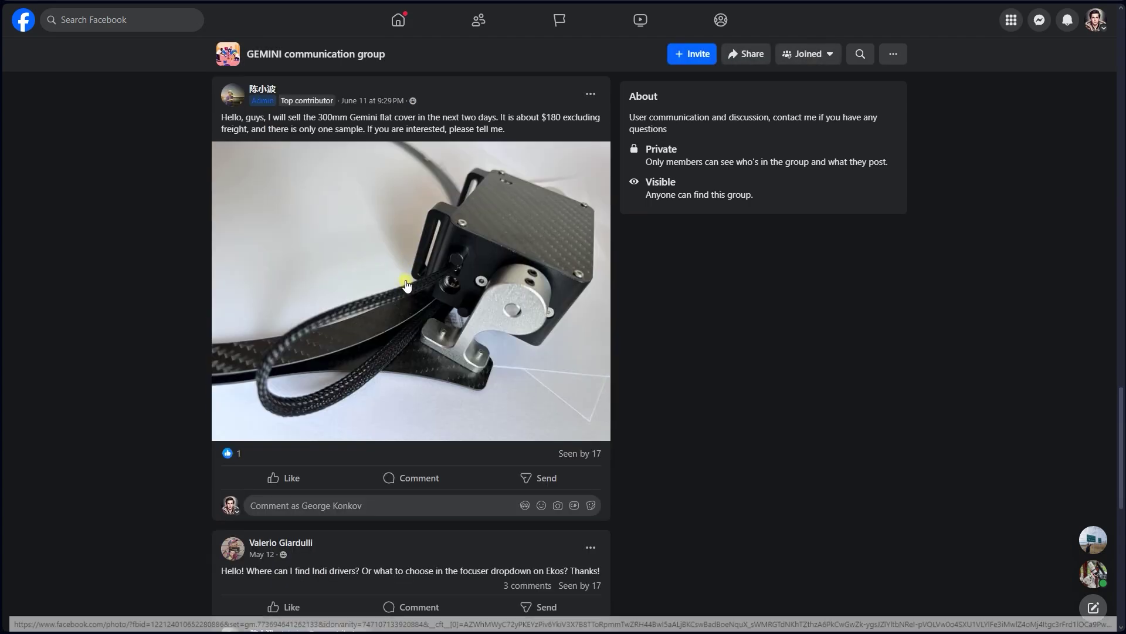
scroll(742, 318, up, 1)
scroll(741, 315, up, 20)
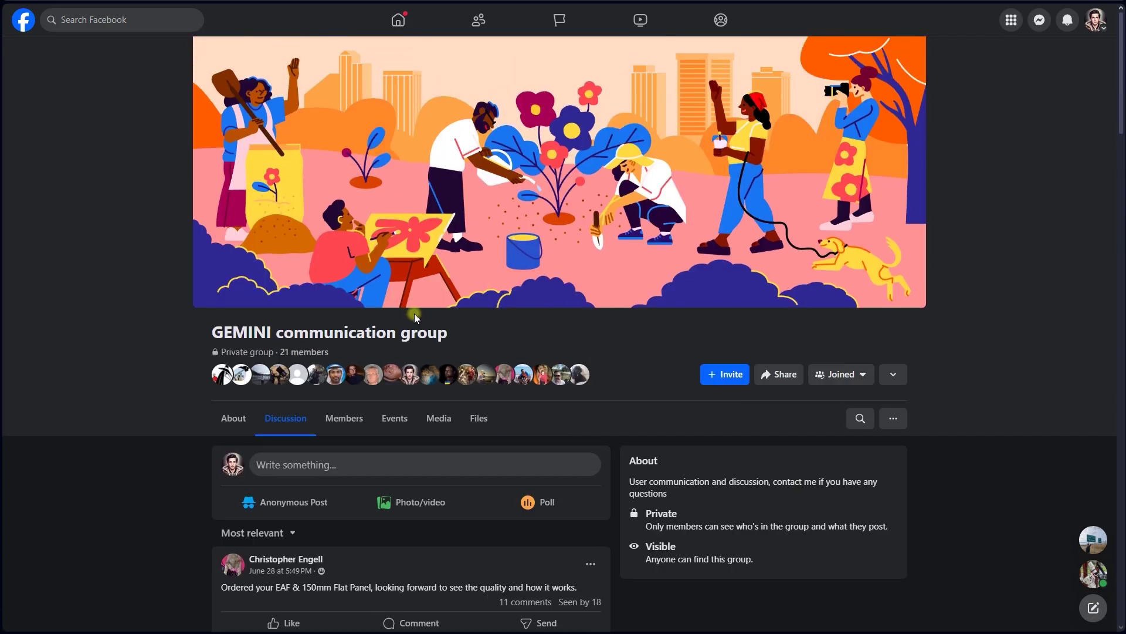
- Open the group's About information and check when the group was created in its Activity section
click(232, 419)
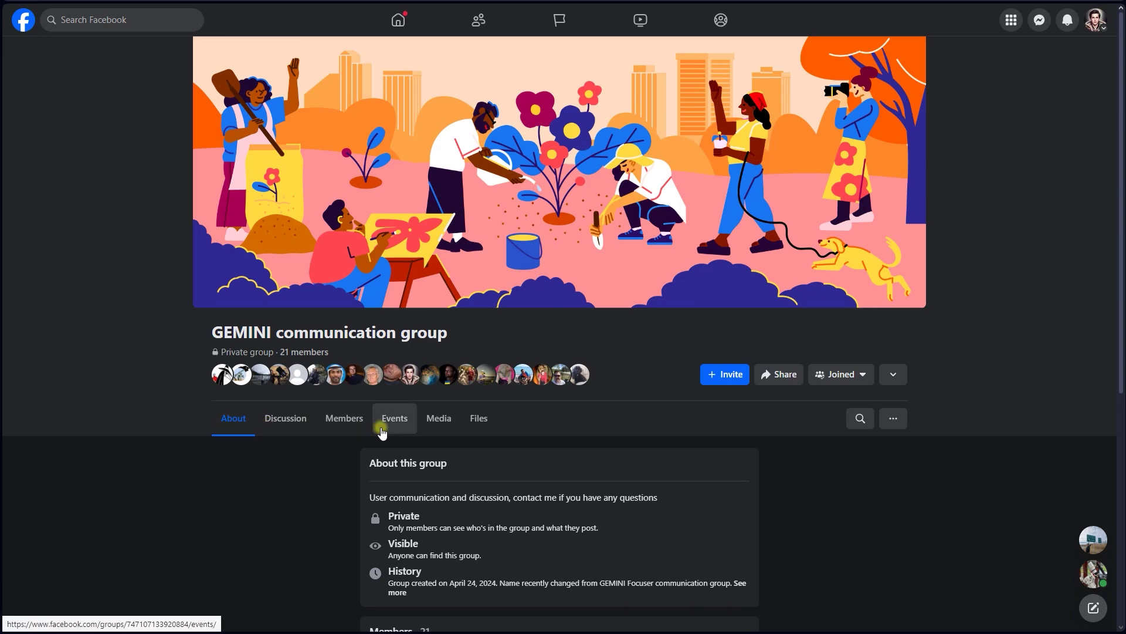
scroll(382, 428, down, 4)
scroll(440, 430, down, 3)
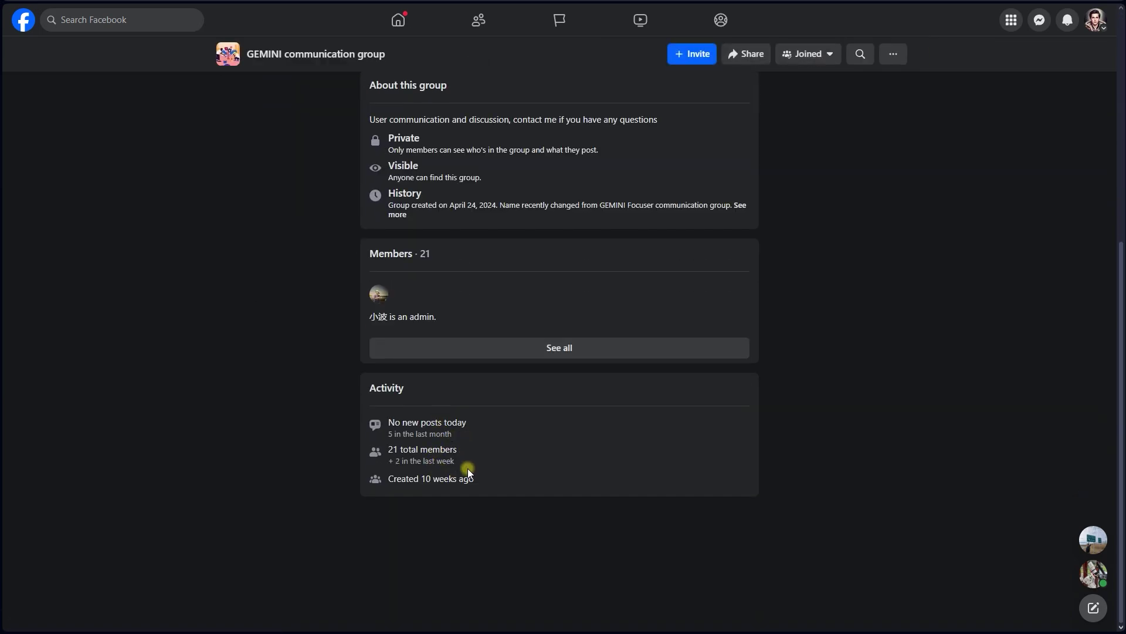
drag(389, 477, 487, 484)
double_click(404, 479)
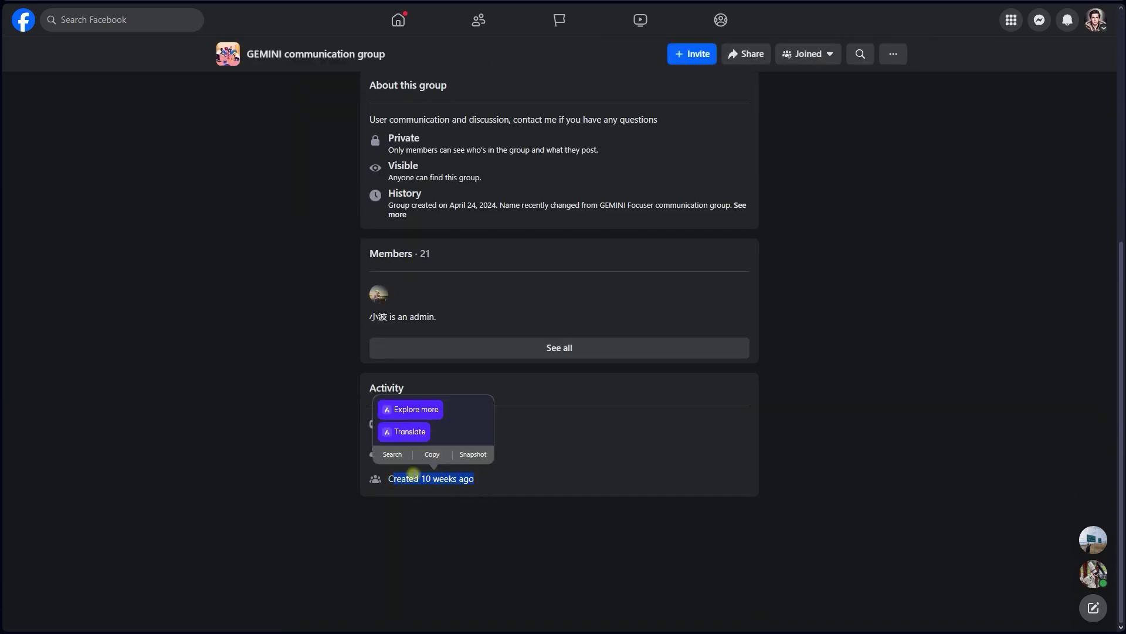
click(601, 472)
- Return to the group discussion, open the comments on the new EAF batch post and show all comments
scroll(602, 458, up, 10)
click(294, 418)
scroll(410, 372, down, 10)
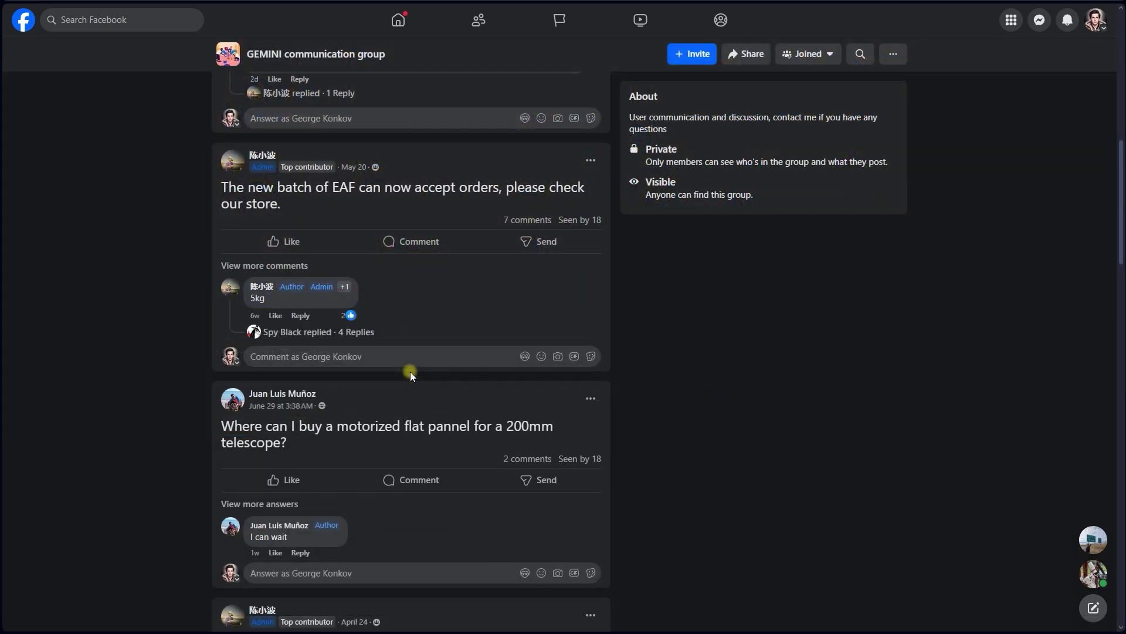
click(532, 220)
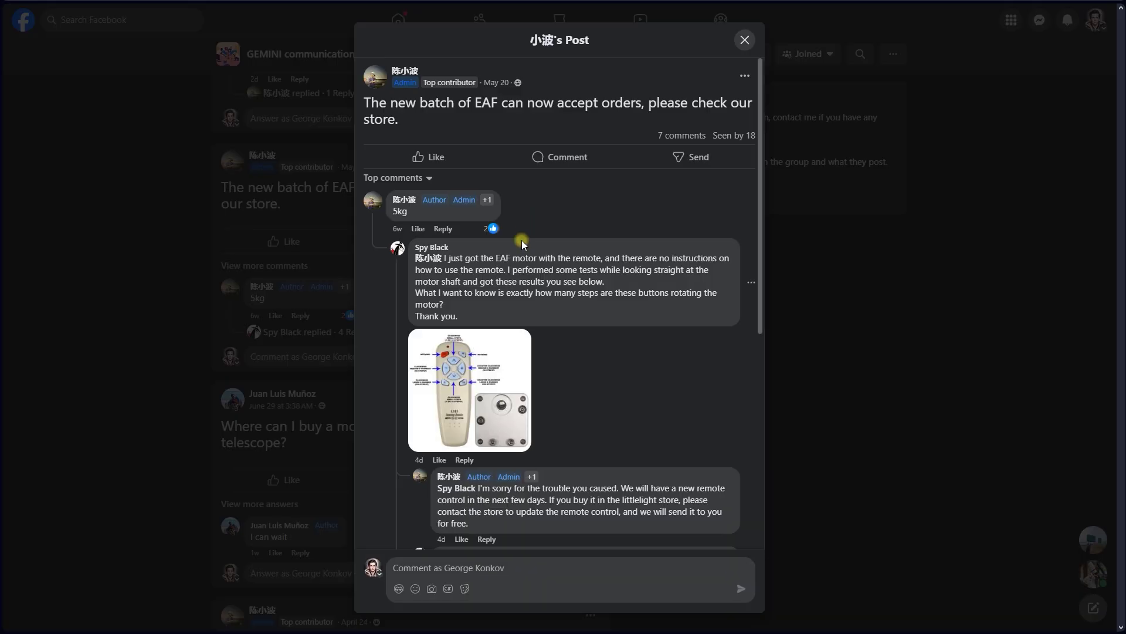
click(397, 185)
click(281, 276)
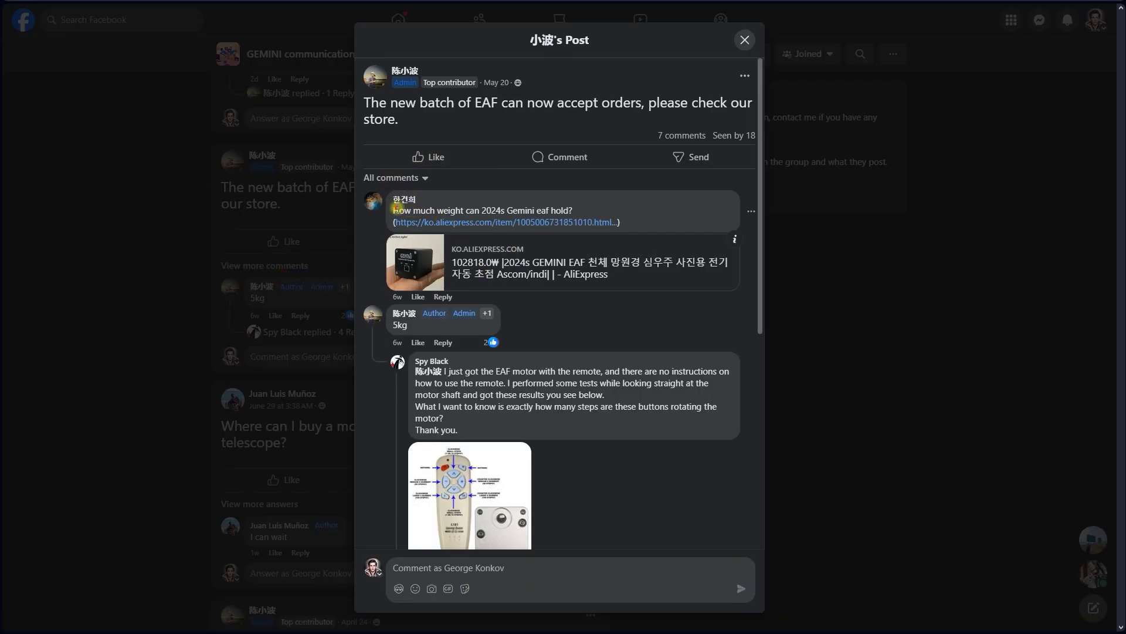
- Read the question about how much weight the Gemini EAF can hold and the admin's answer, and close the post
drag(396, 208, 567, 210)
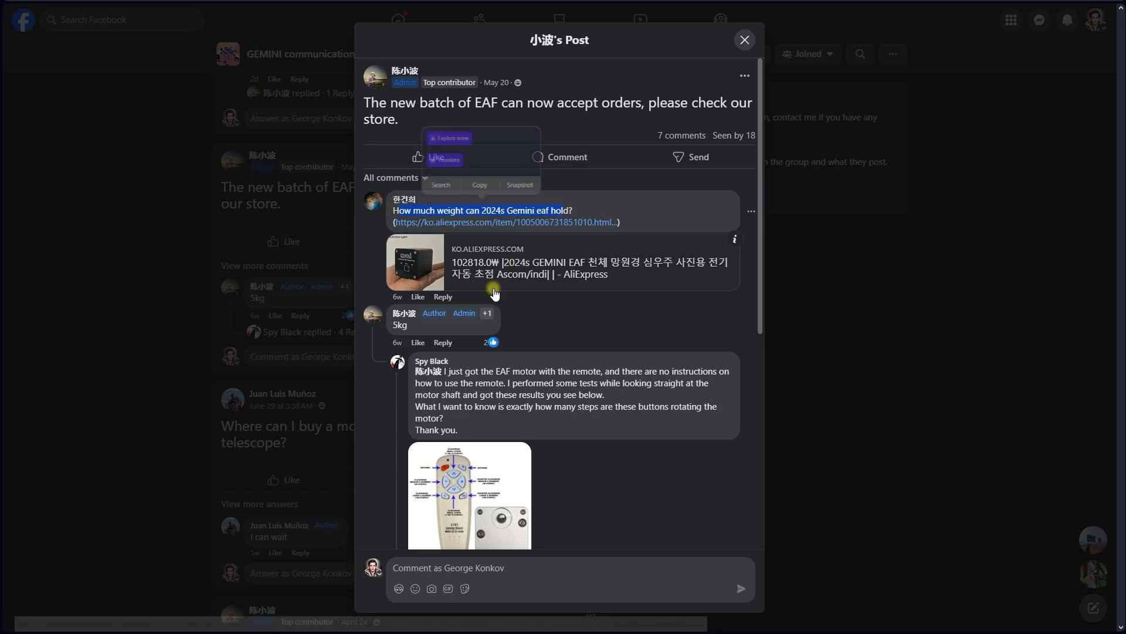
click(397, 325)
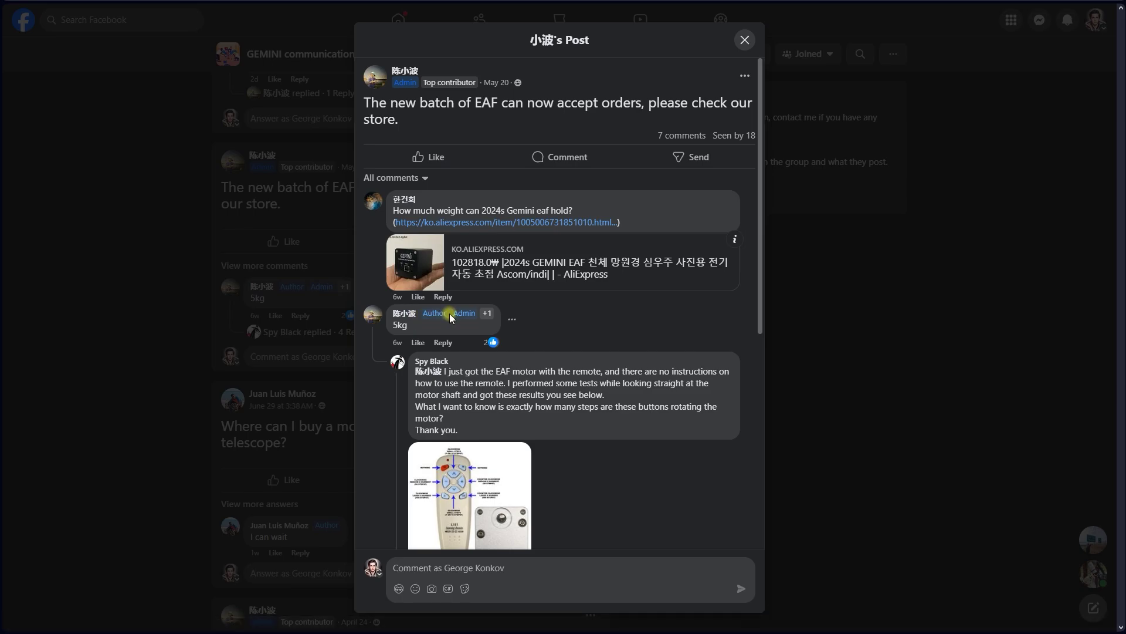
mouse_move(406, 320)
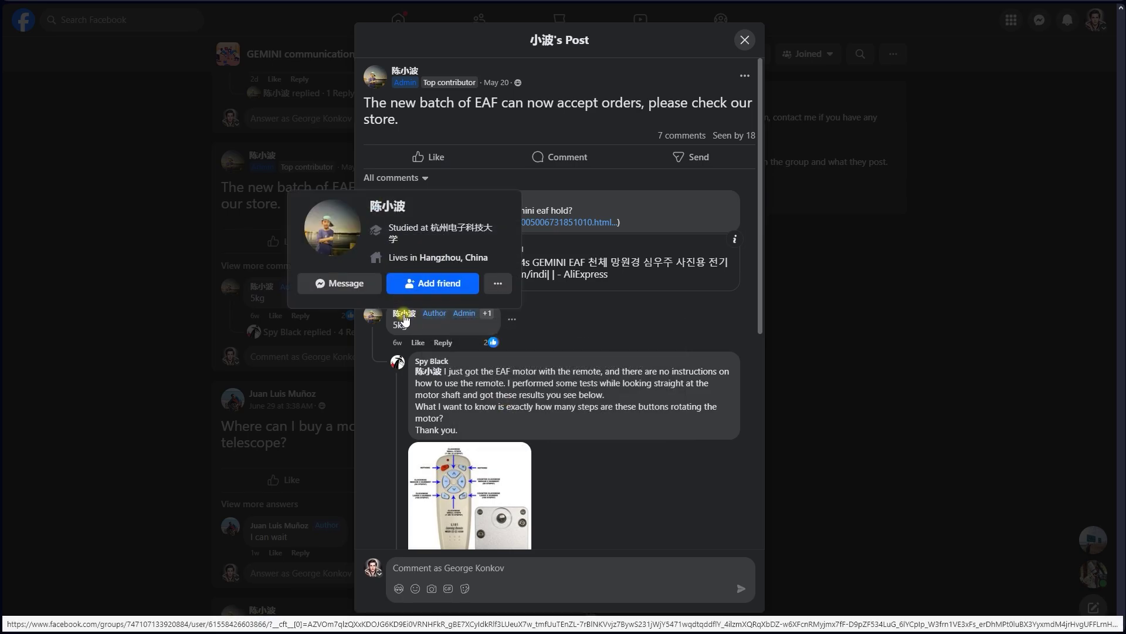
drag(390, 326, 413, 327)
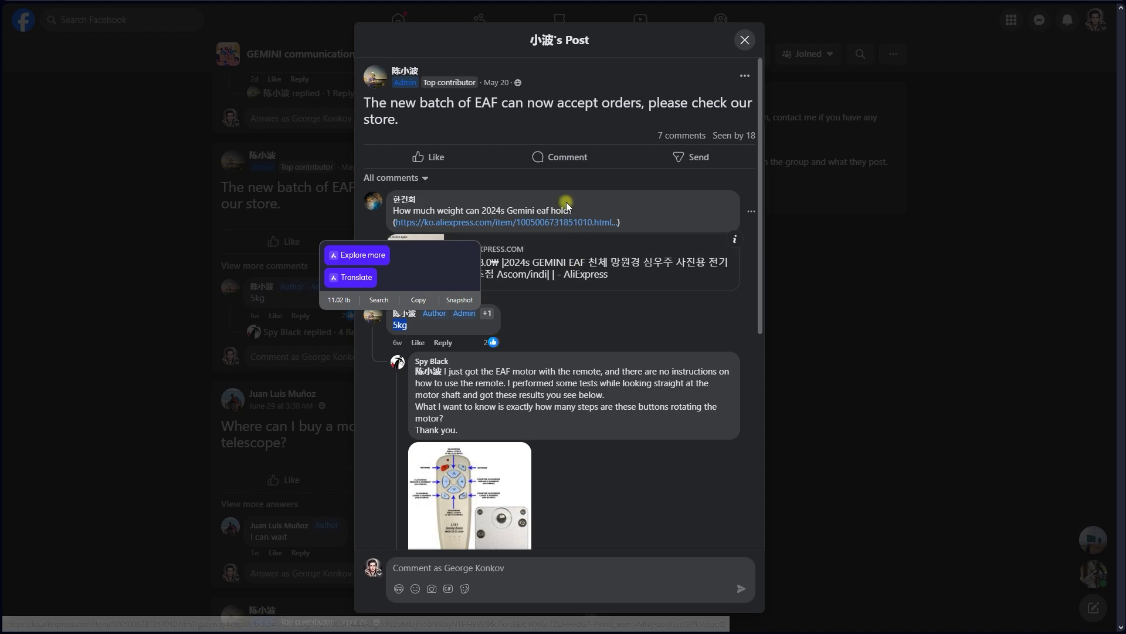
click(744, 40)
- Open the comments on the EAF and 150mm Flat Panel post and examine the comment comparing Gemini and ZWO steps per revolution
scroll(645, 285, up, 5)
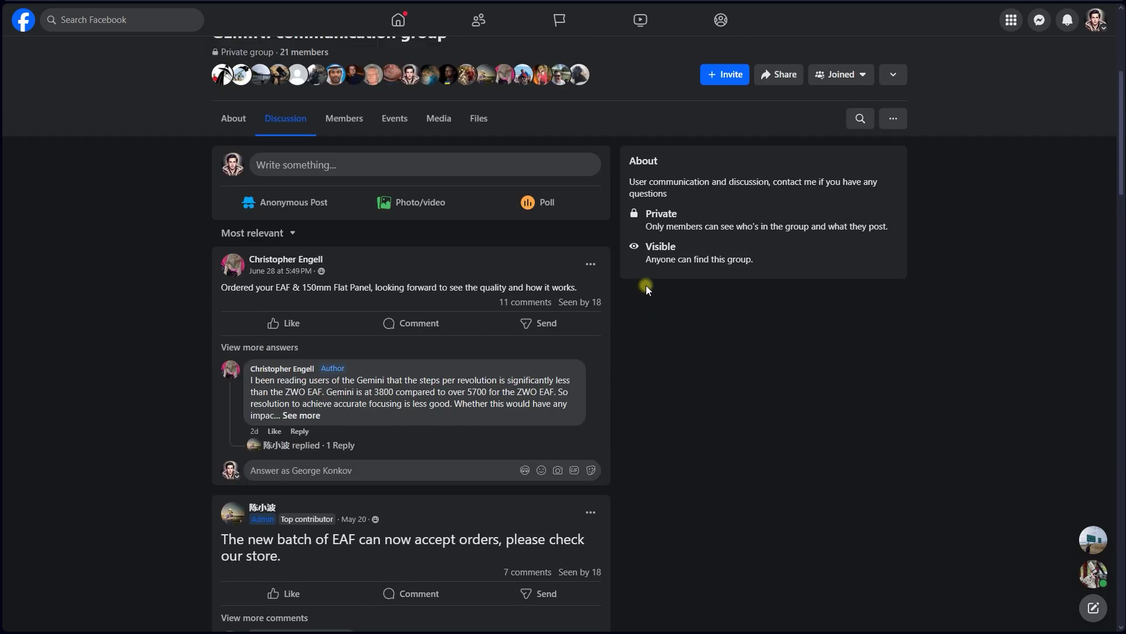
click(558, 301)
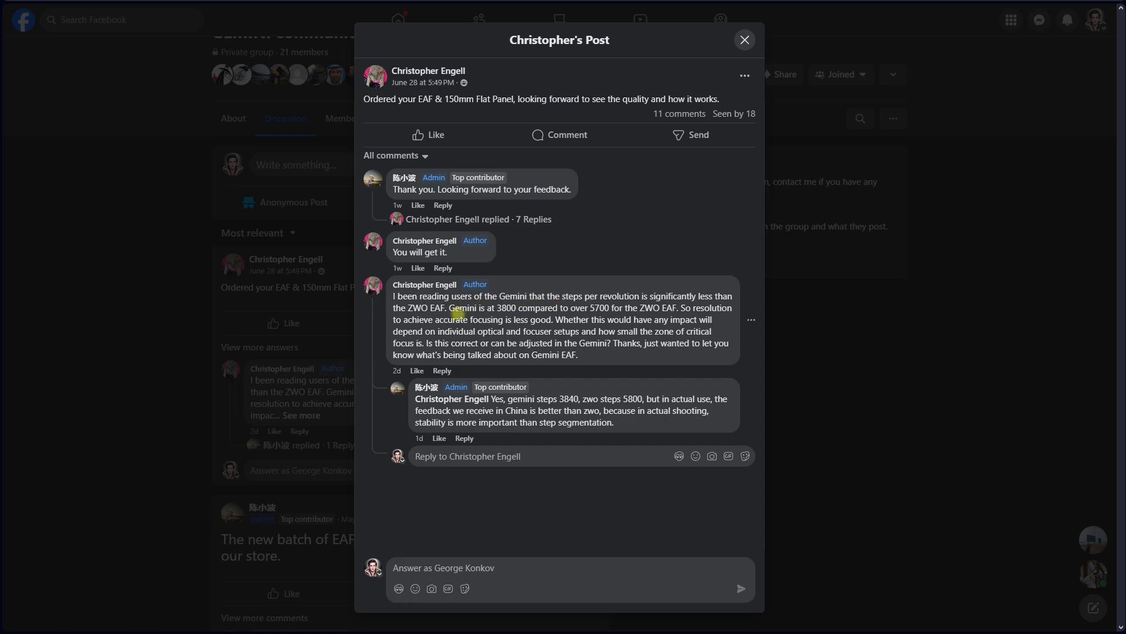
drag(444, 308, 508, 309)
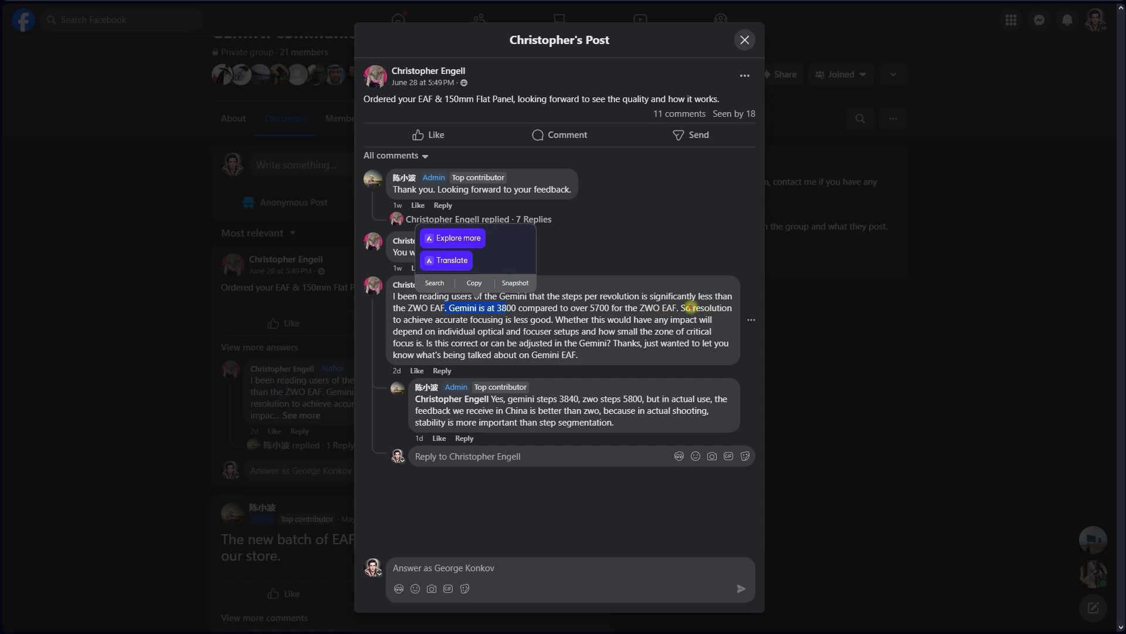
drag(694, 307, 552, 319)
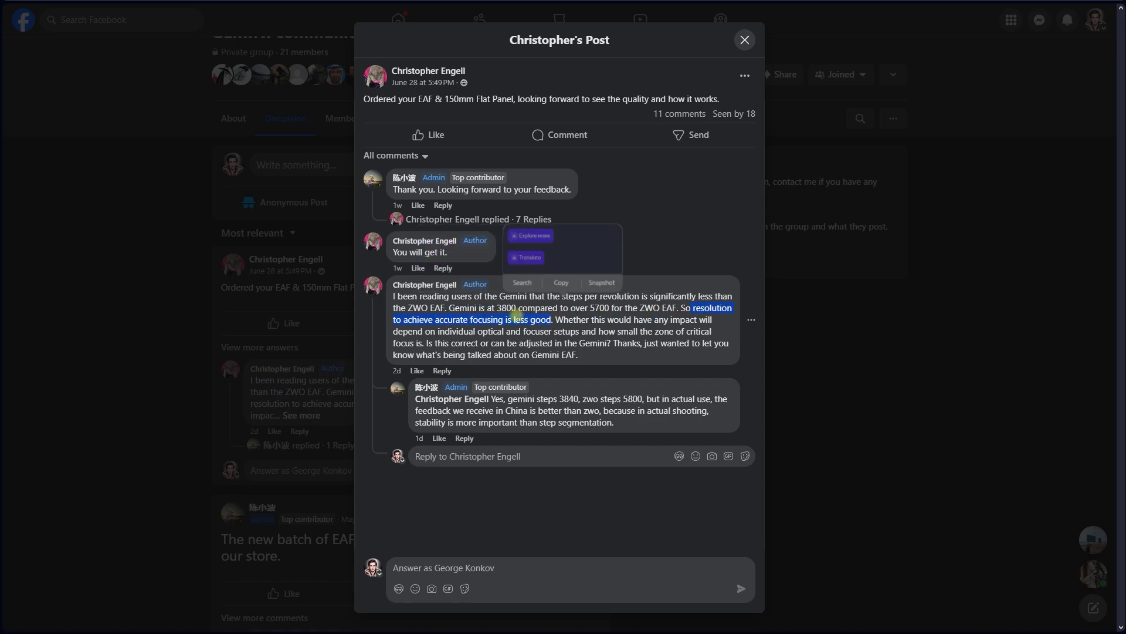
click(463, 306)
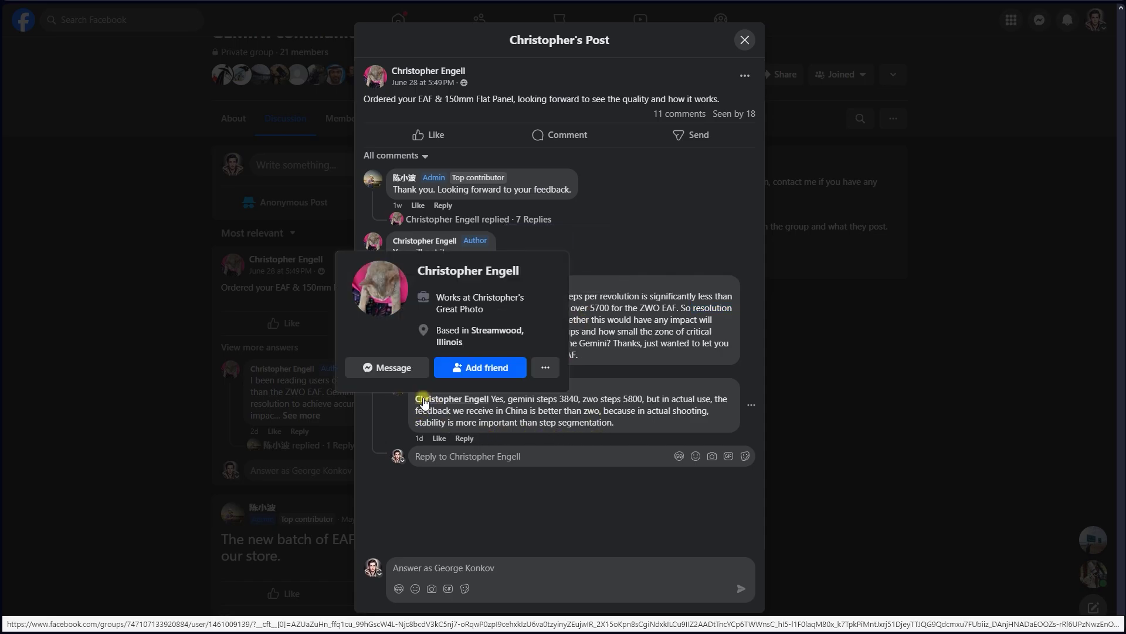
- Examine the admin's reply about the Gemini and ZWO step counts, and close the post
drag(500, 399, 580, 400)
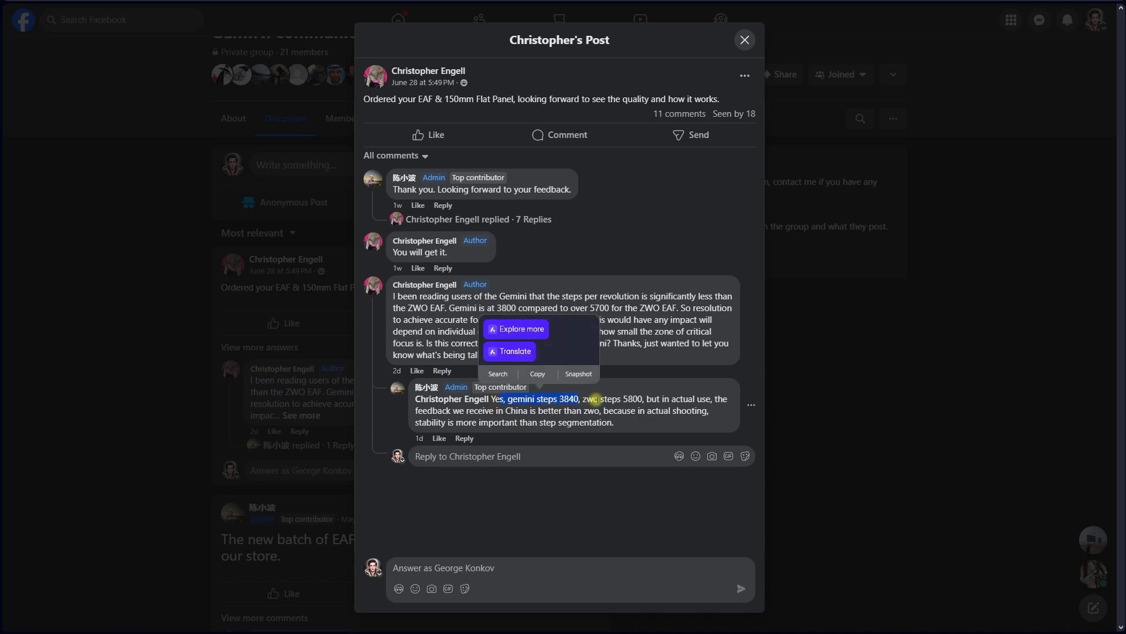
drag(623, 400, 642, 396)
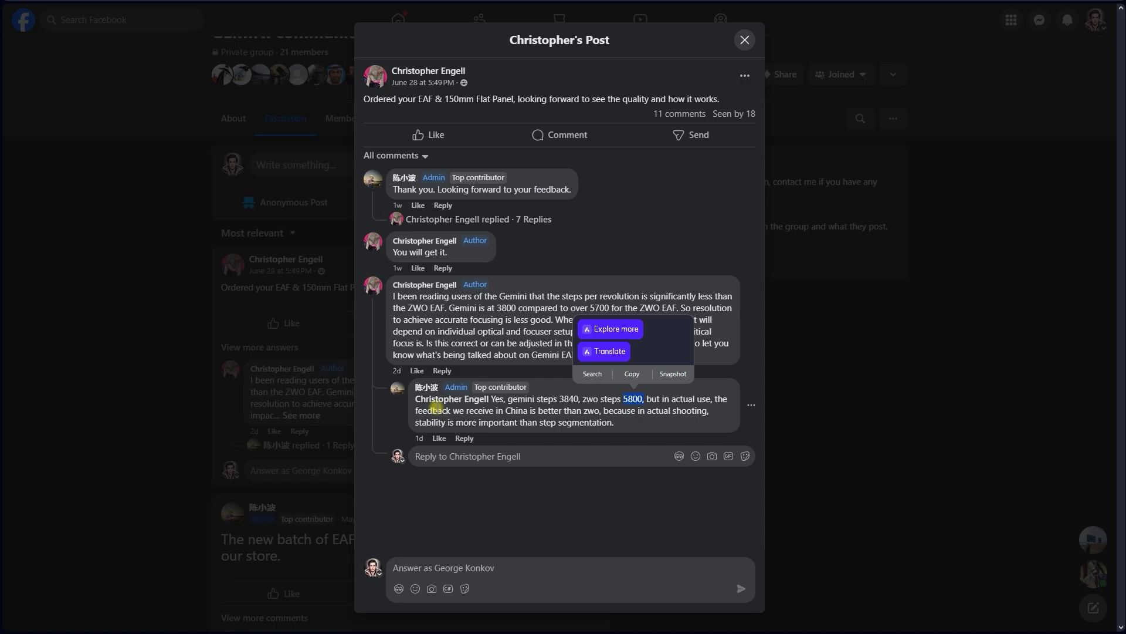
click(532, 344)
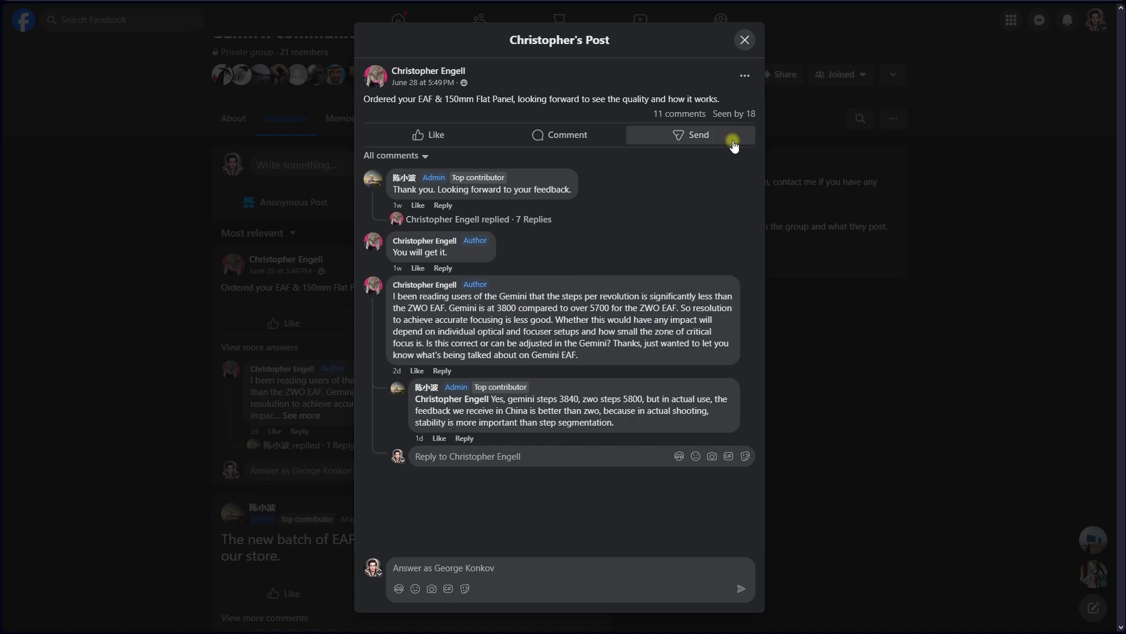
click(745, 40)
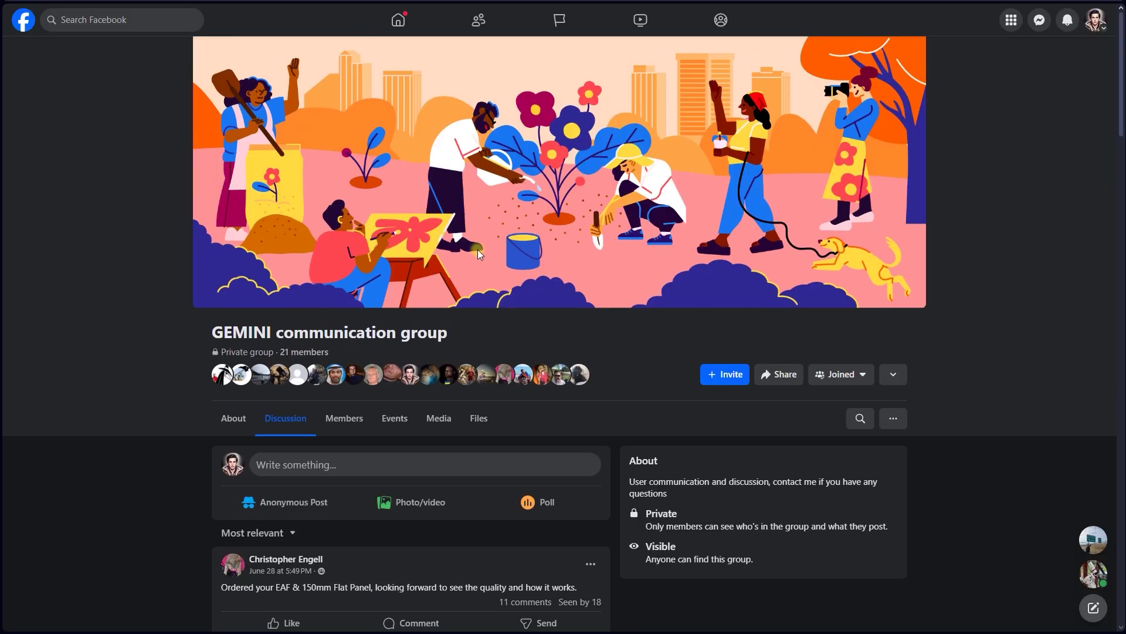